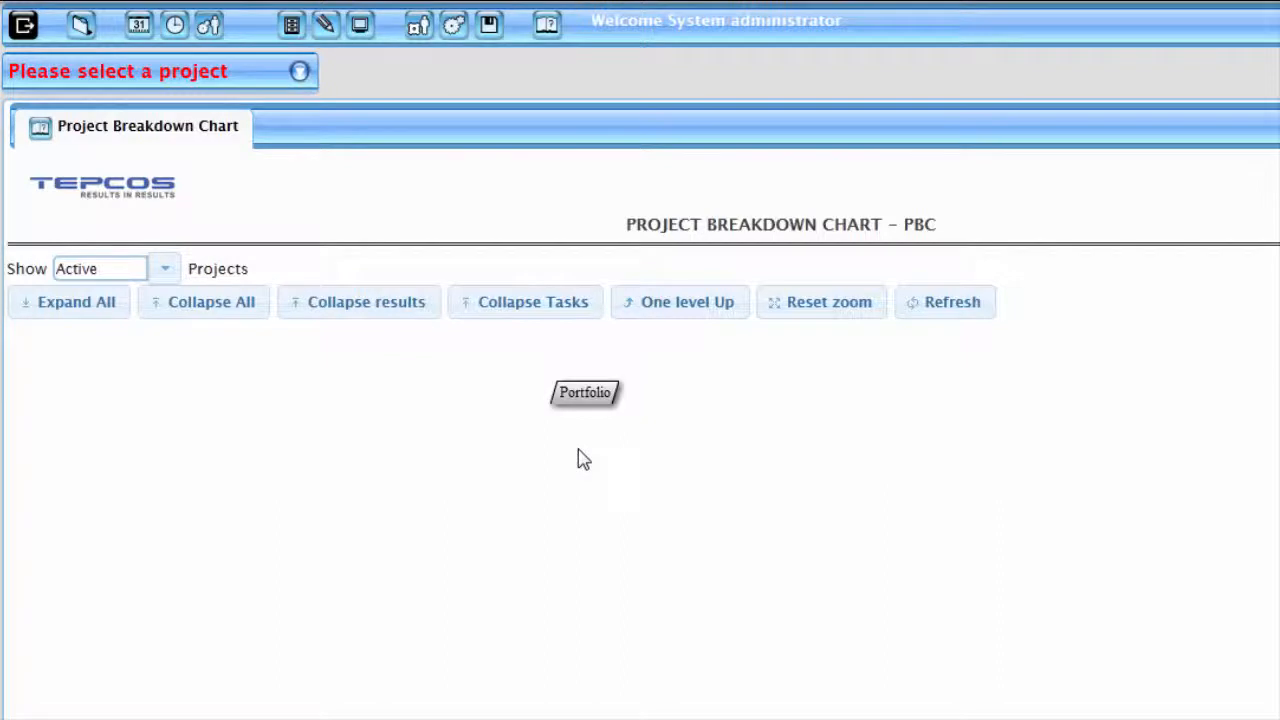
Step: Select the Portfolio as the current project in the Project Breakdown Chart and show its navigation tree
click(384, 132)
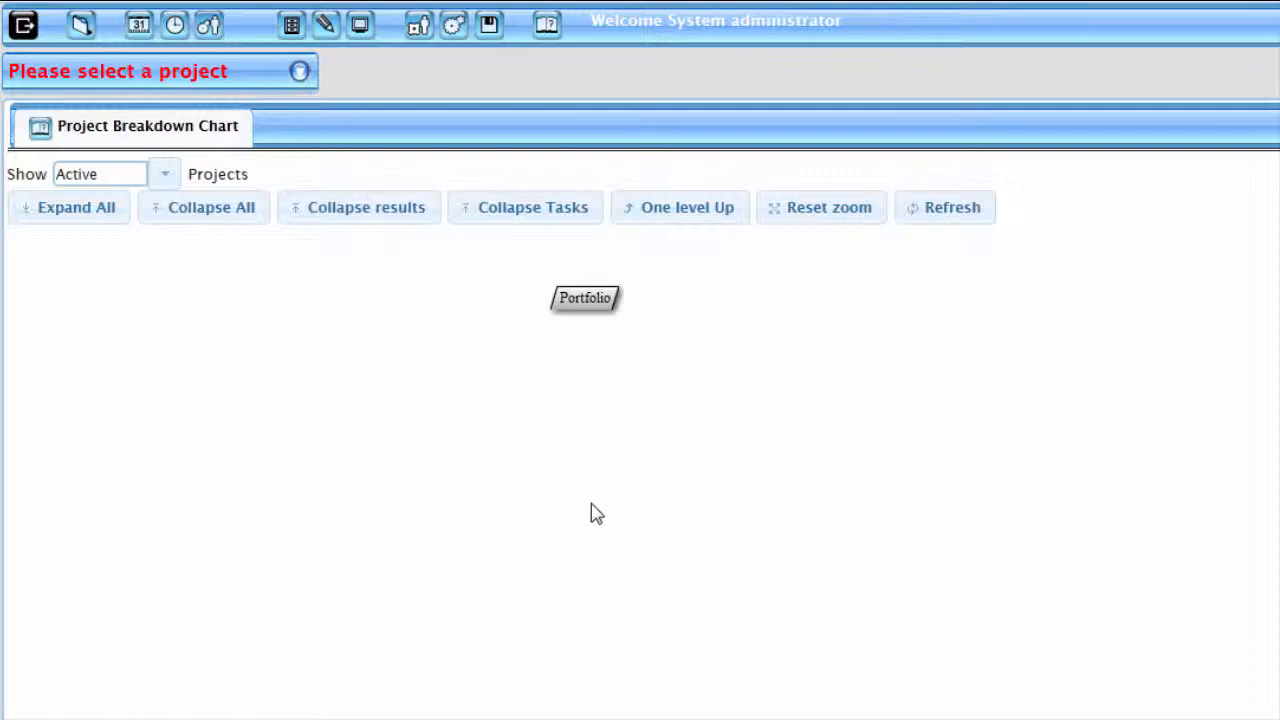
click(583, 309)
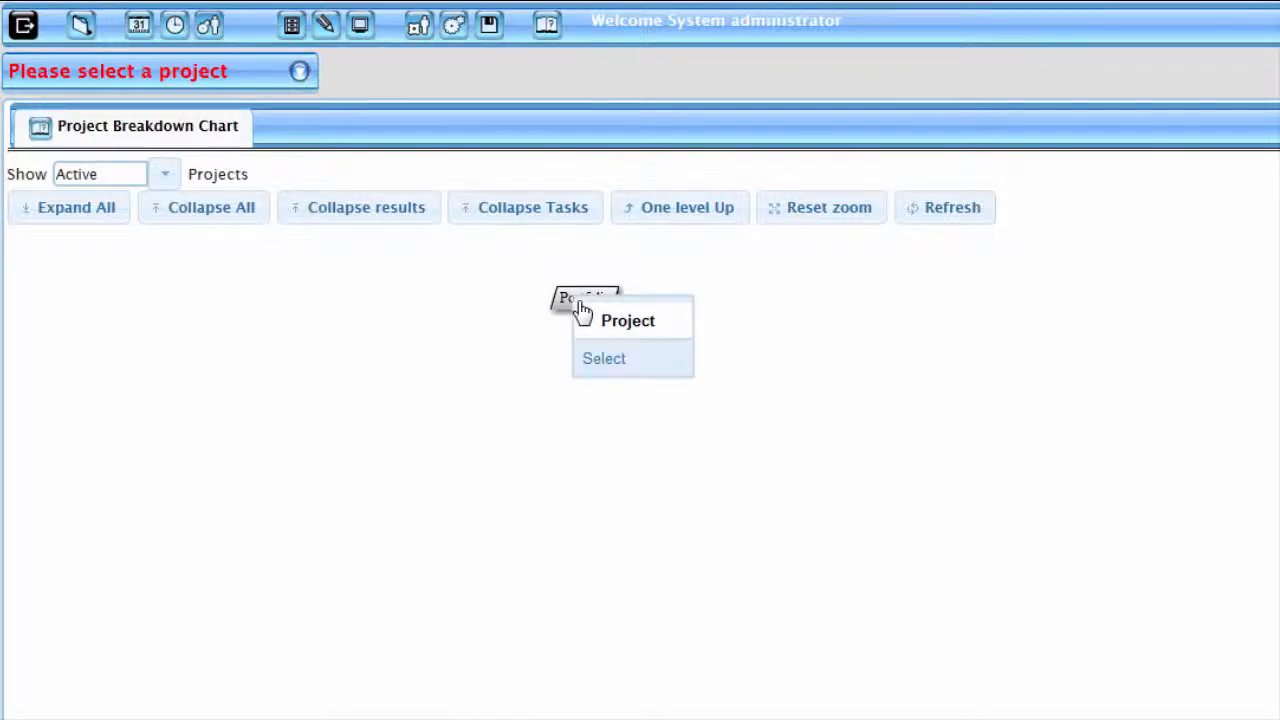
click(606, 362)
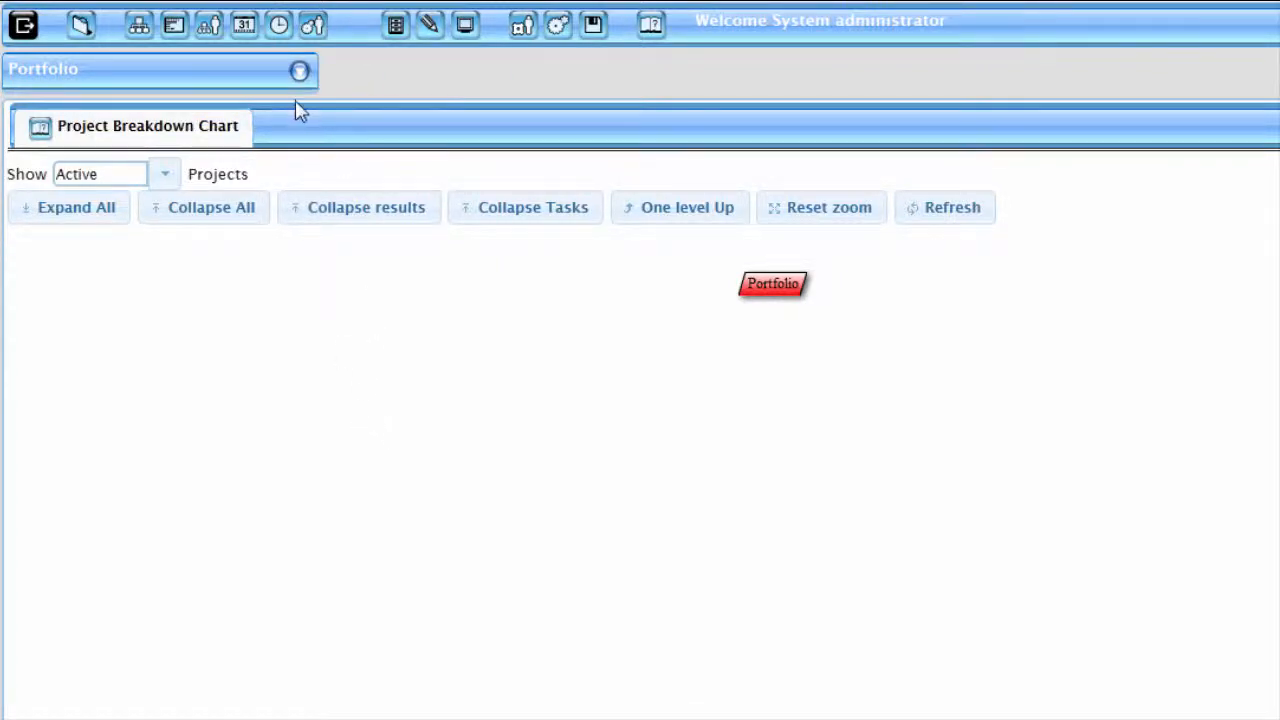
click(299, 71)
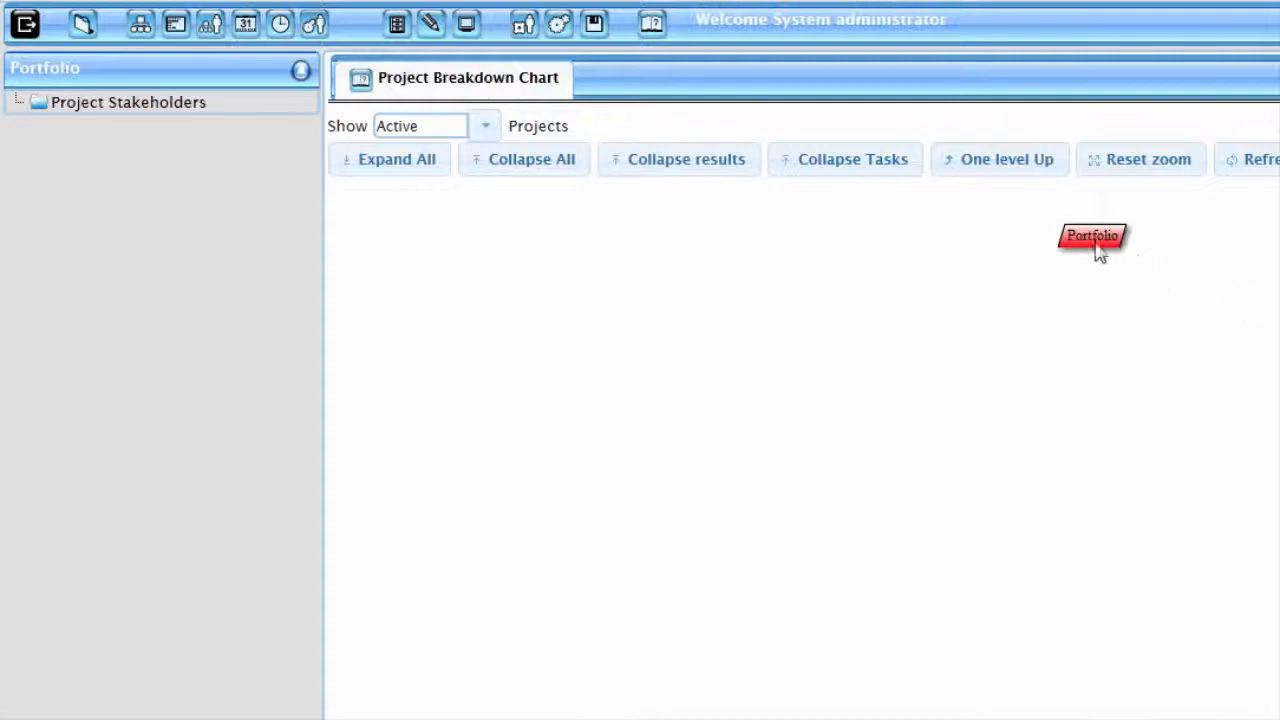
Step: Add a new project named "My first project" beneath the Portfolio, keeping the default status, type and target start date
drag(1080, 246, 859, 246)
right_click(859, 246)
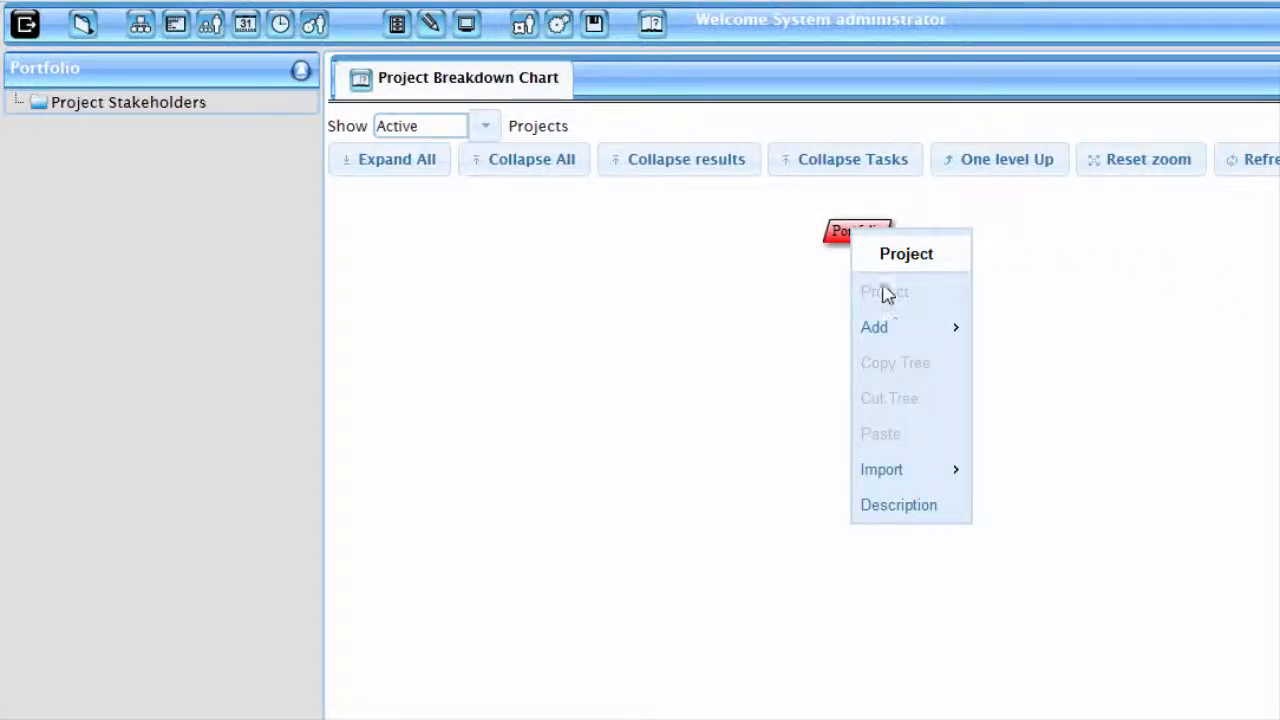
mouse_move(898, 333)
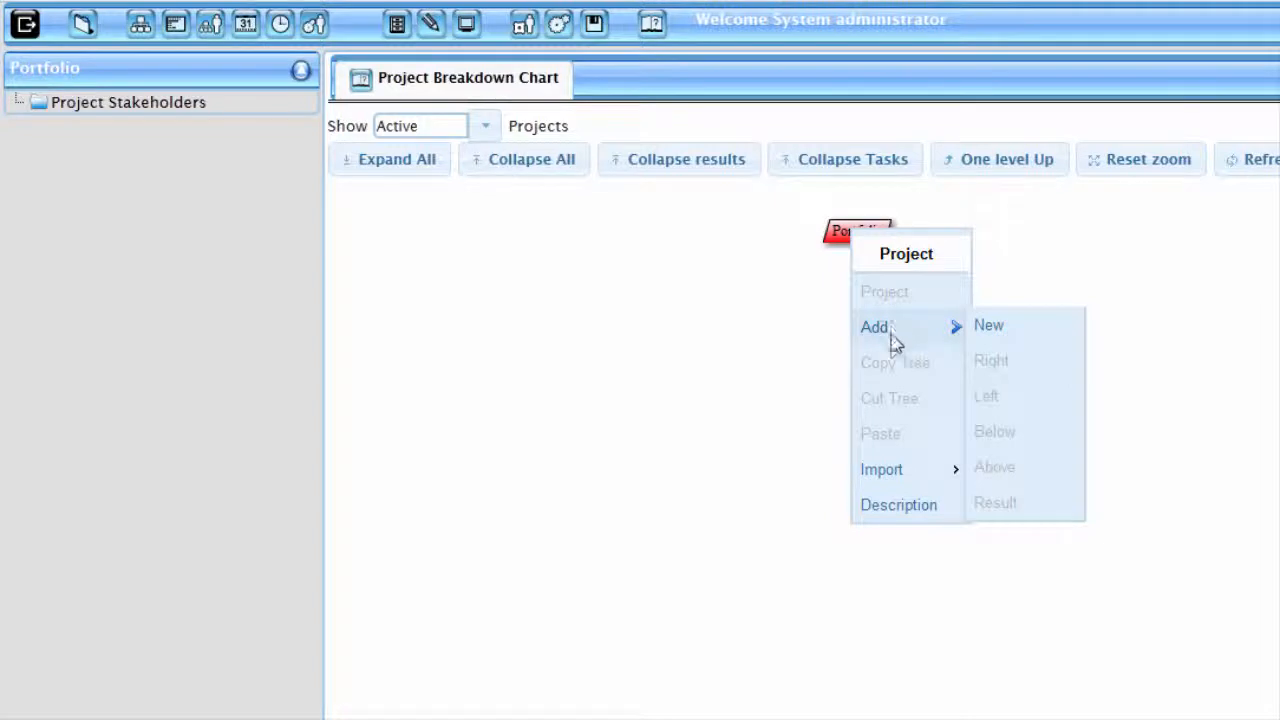
mouse_move(886, 478)
click(1000, 337)
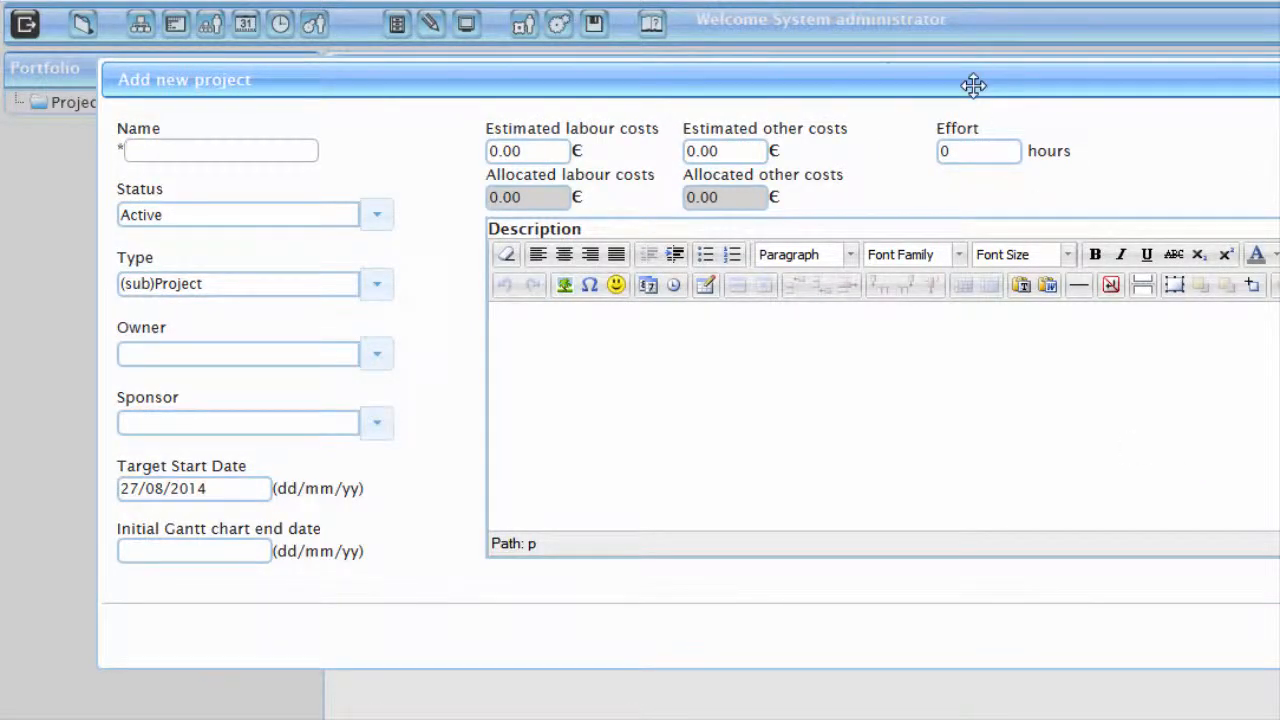
drag(852, 84, 752, 65)
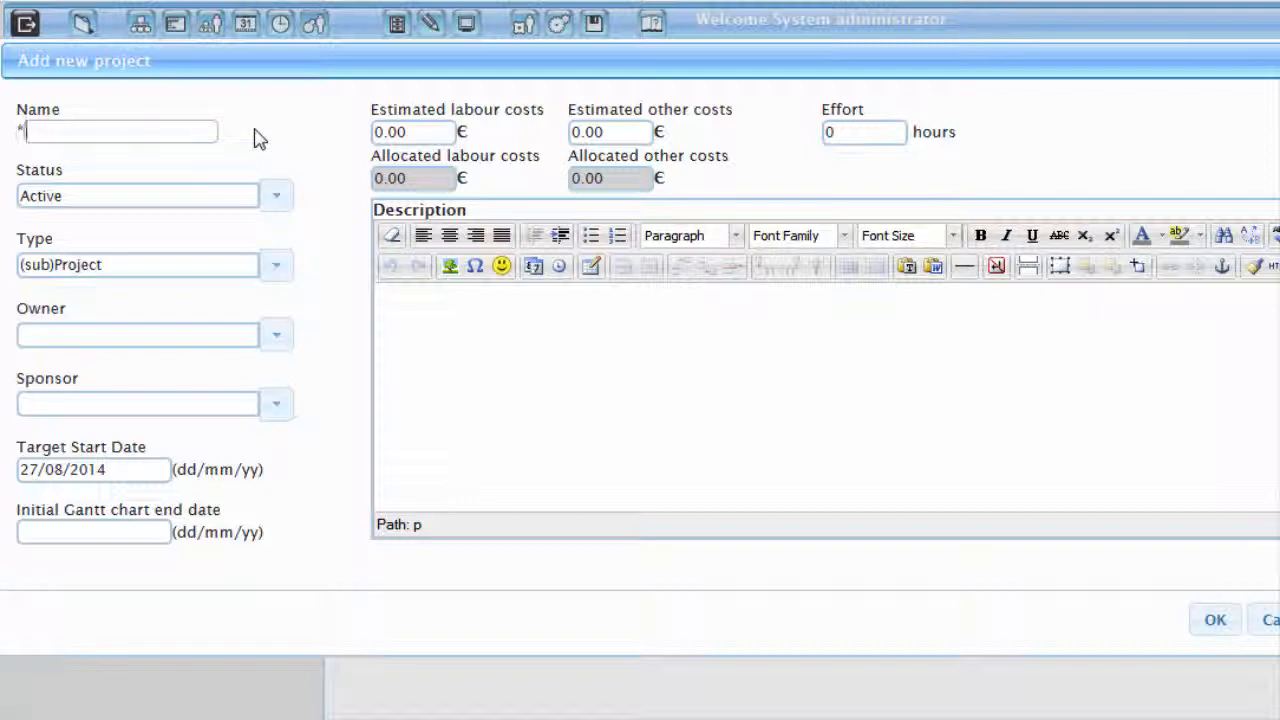
text(M)
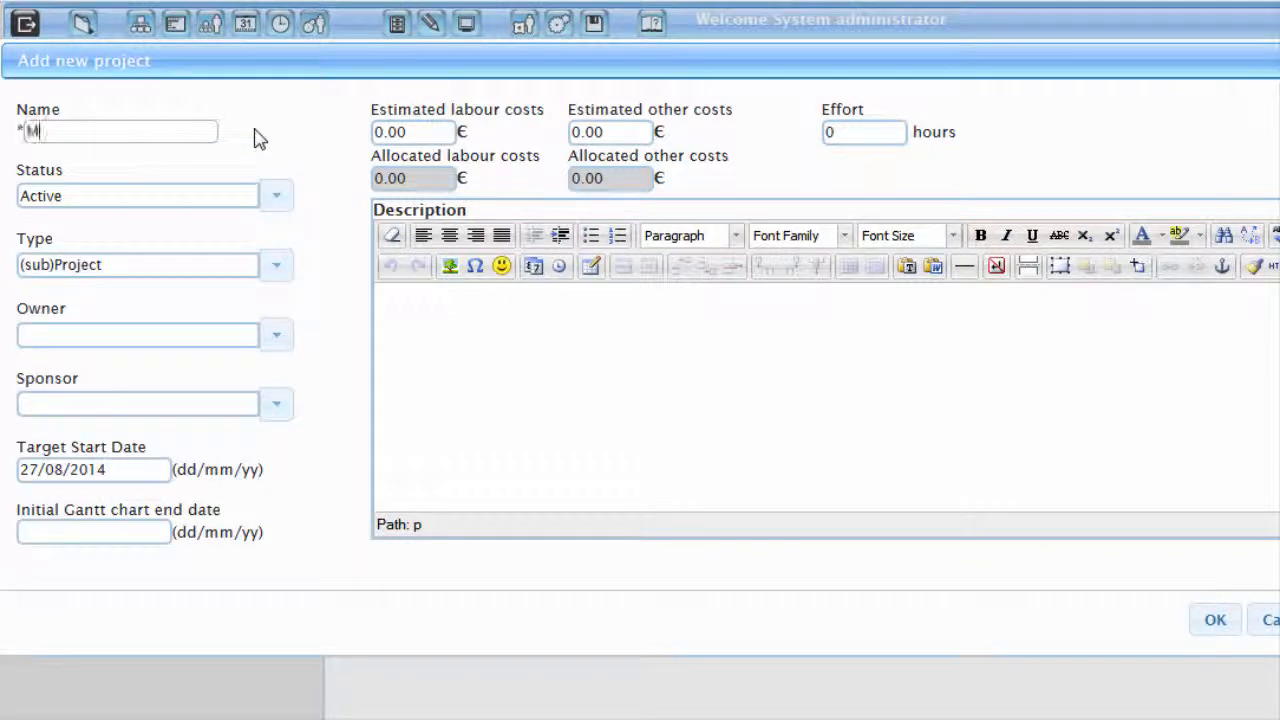
text(y first project)
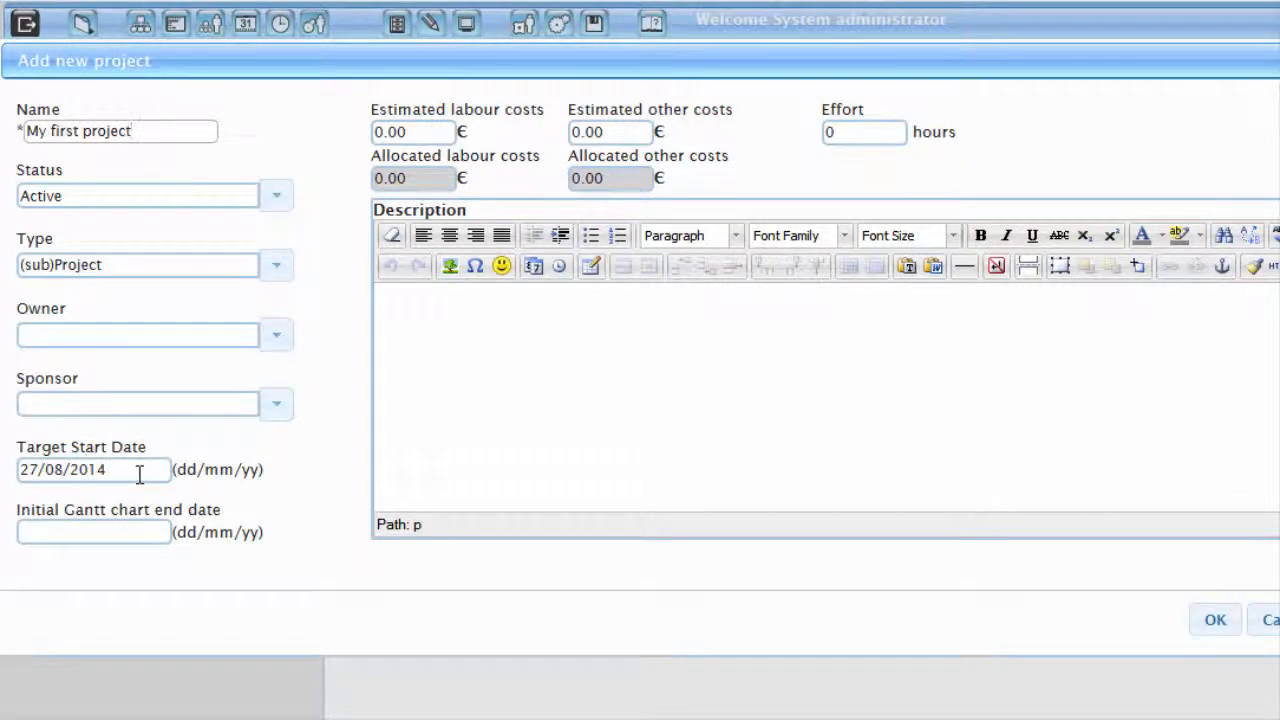
click(78, 471)
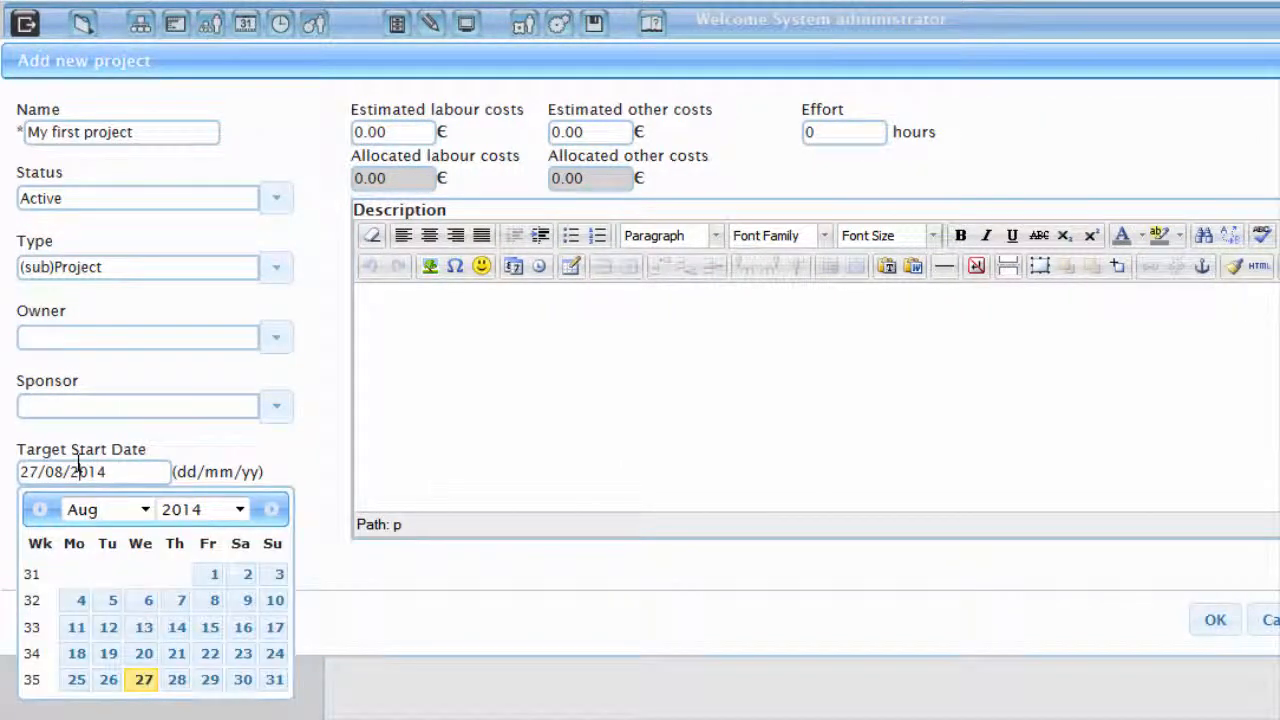
click(320, 578)
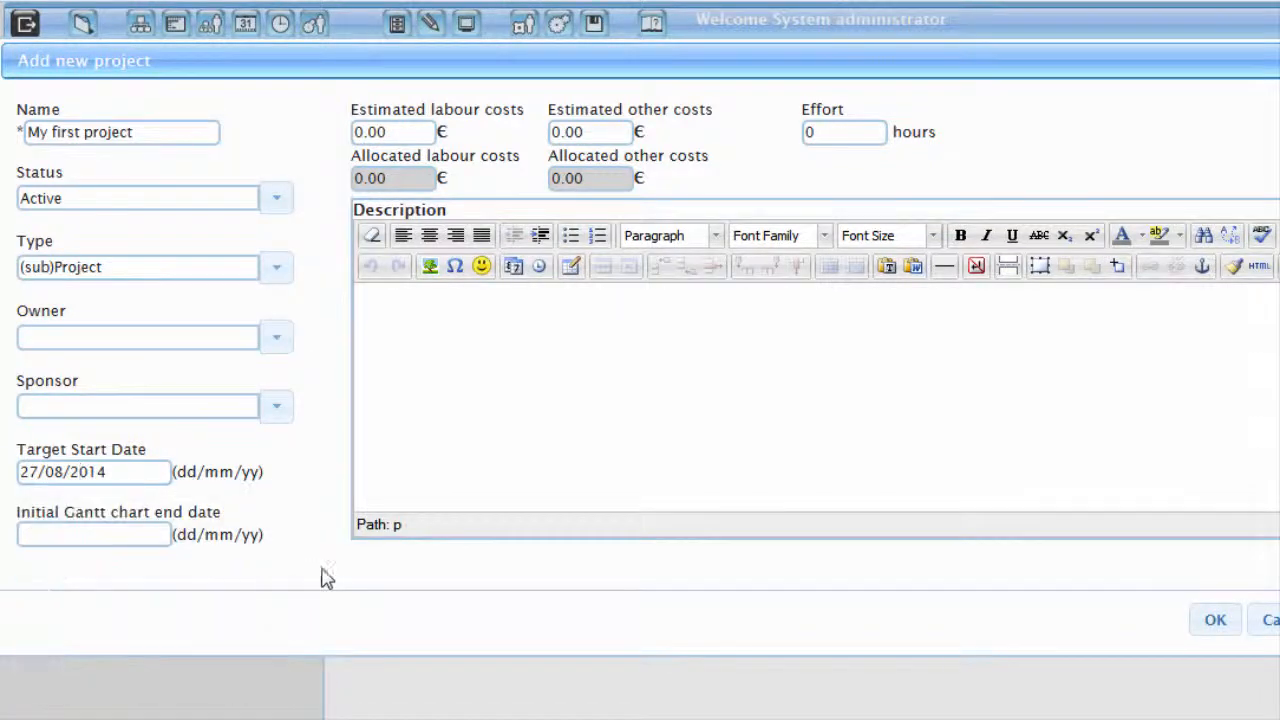
click(1214, 624)
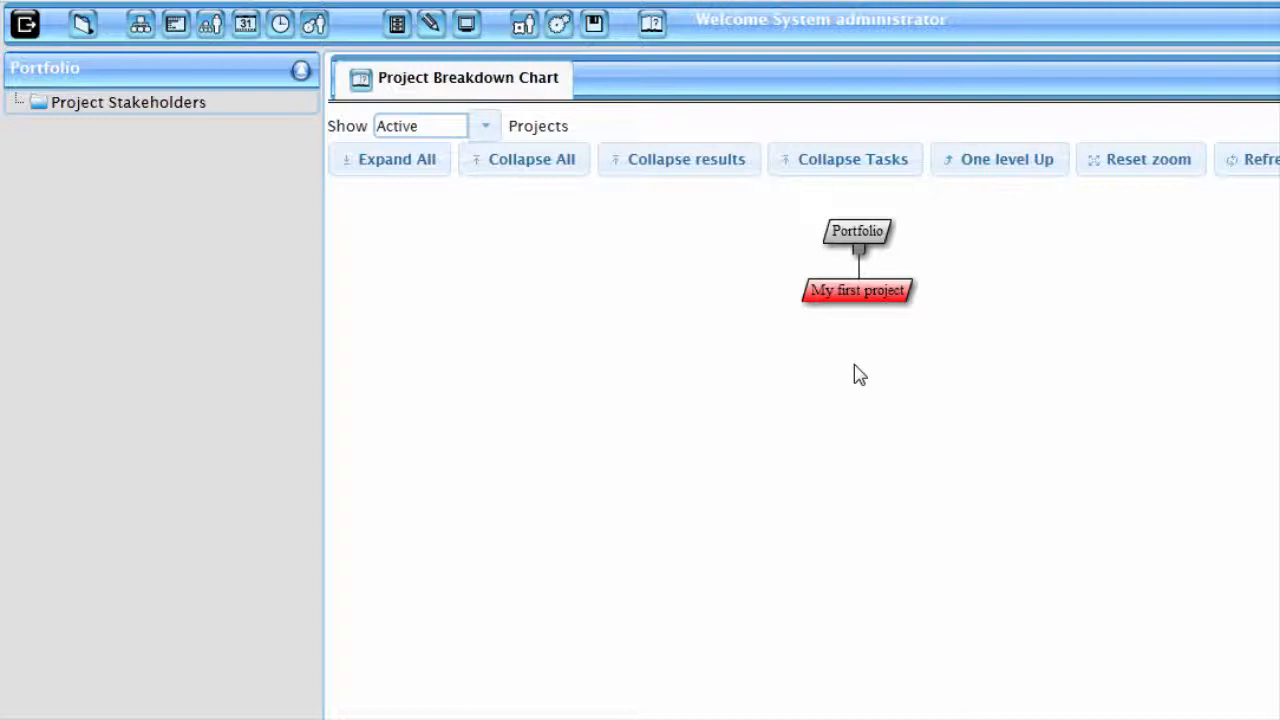
Step: Select "My first project" as the current project and show its navigation tree
right_click(861, 300)
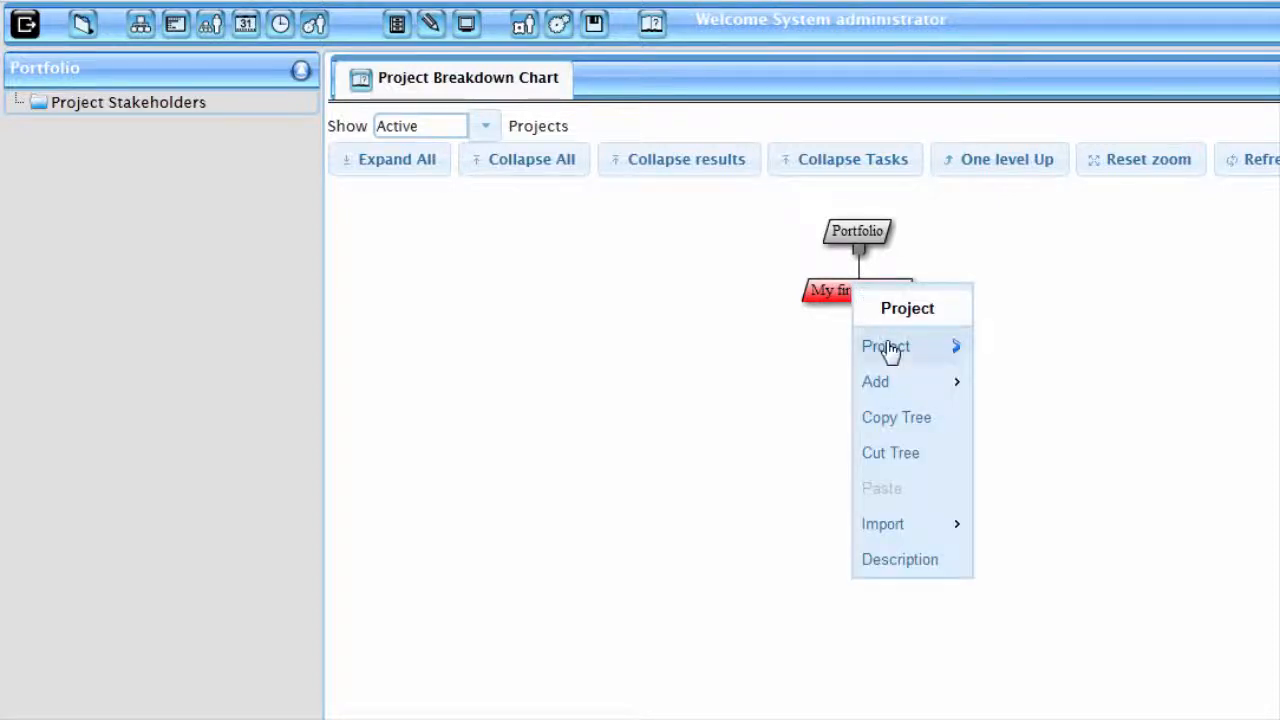
mouse_move(886, 349)
click(1023, 345)
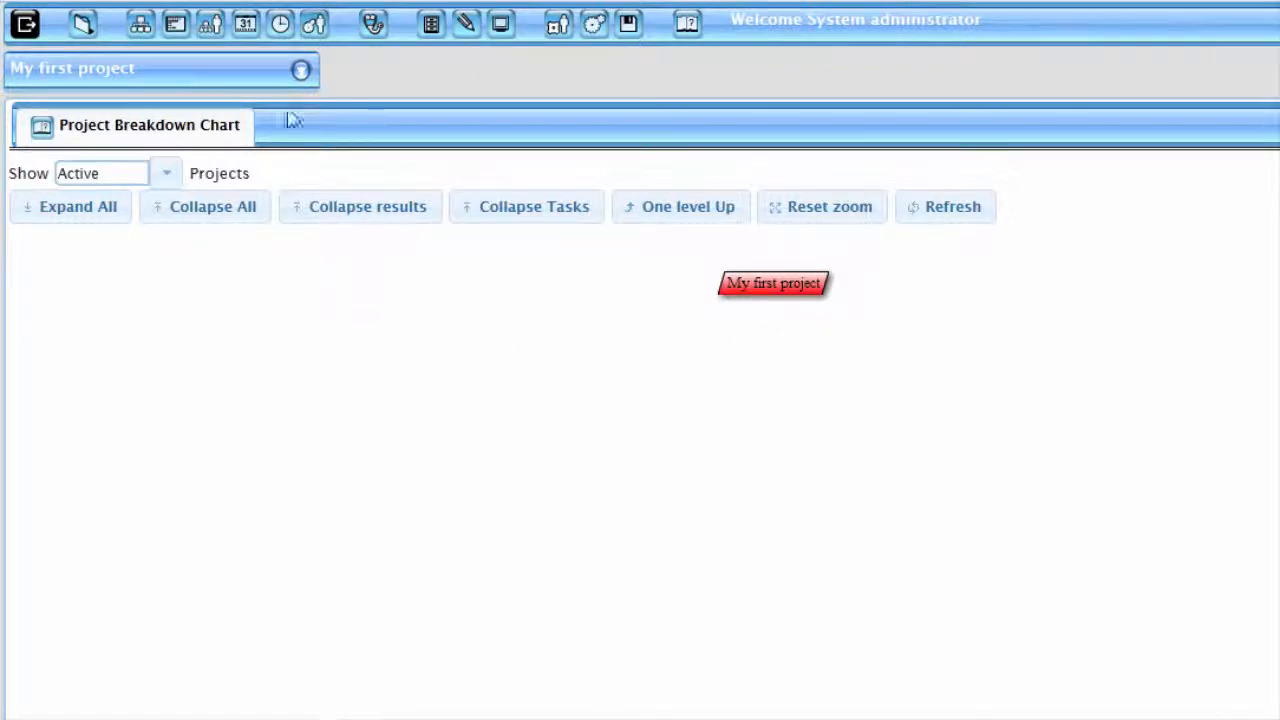
click(300, 72)
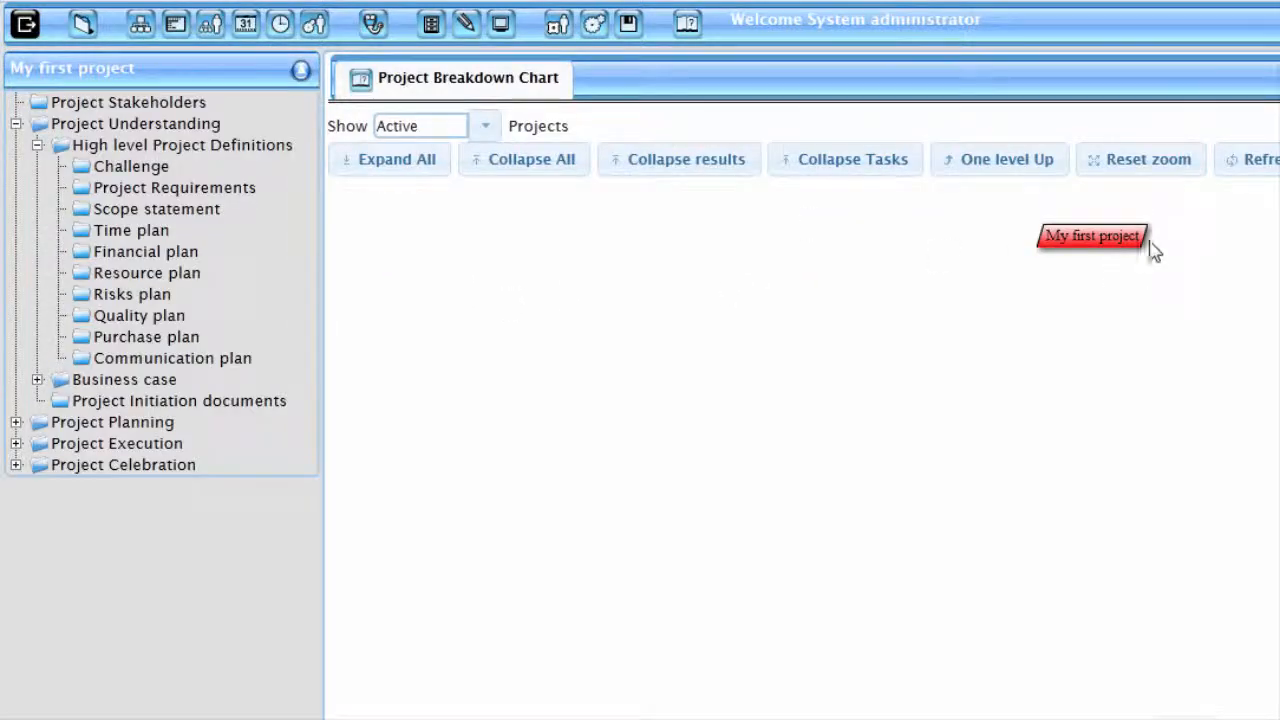
right_click(791, 428)
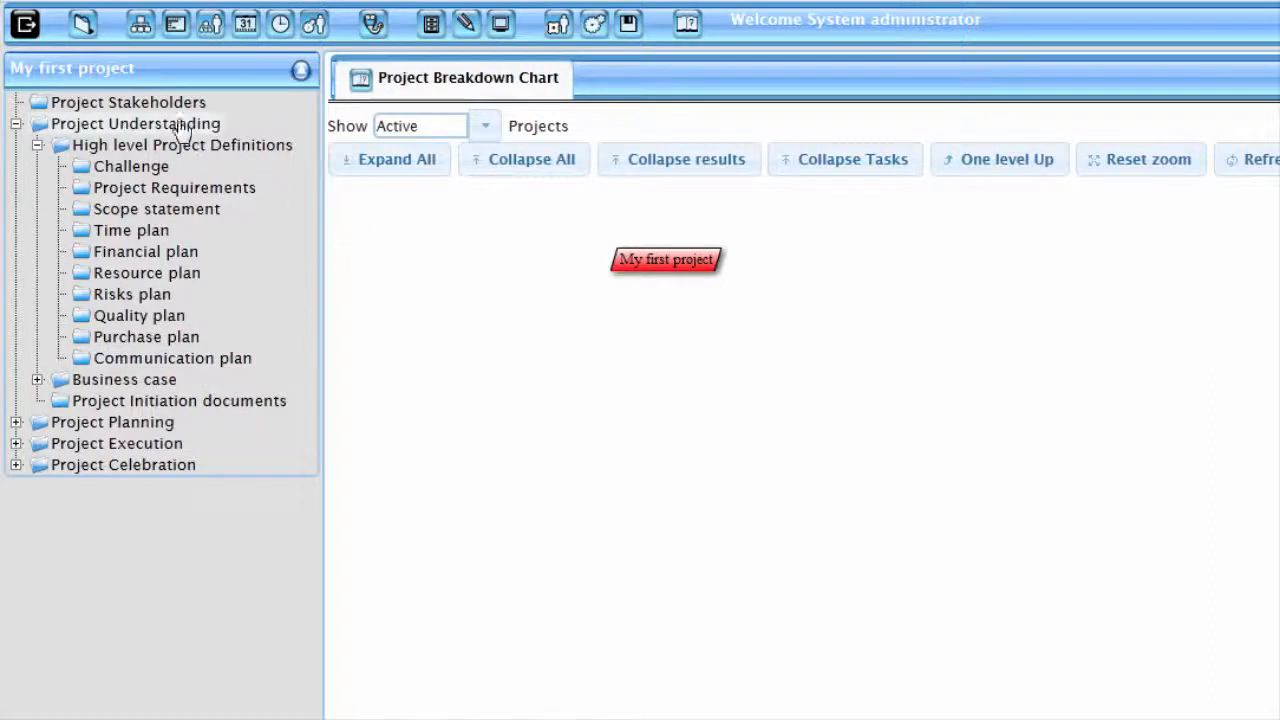
Step: Enter "Here you can describe the challenge" as the project's Challenge statement and save it
mouse_move(154, 122)
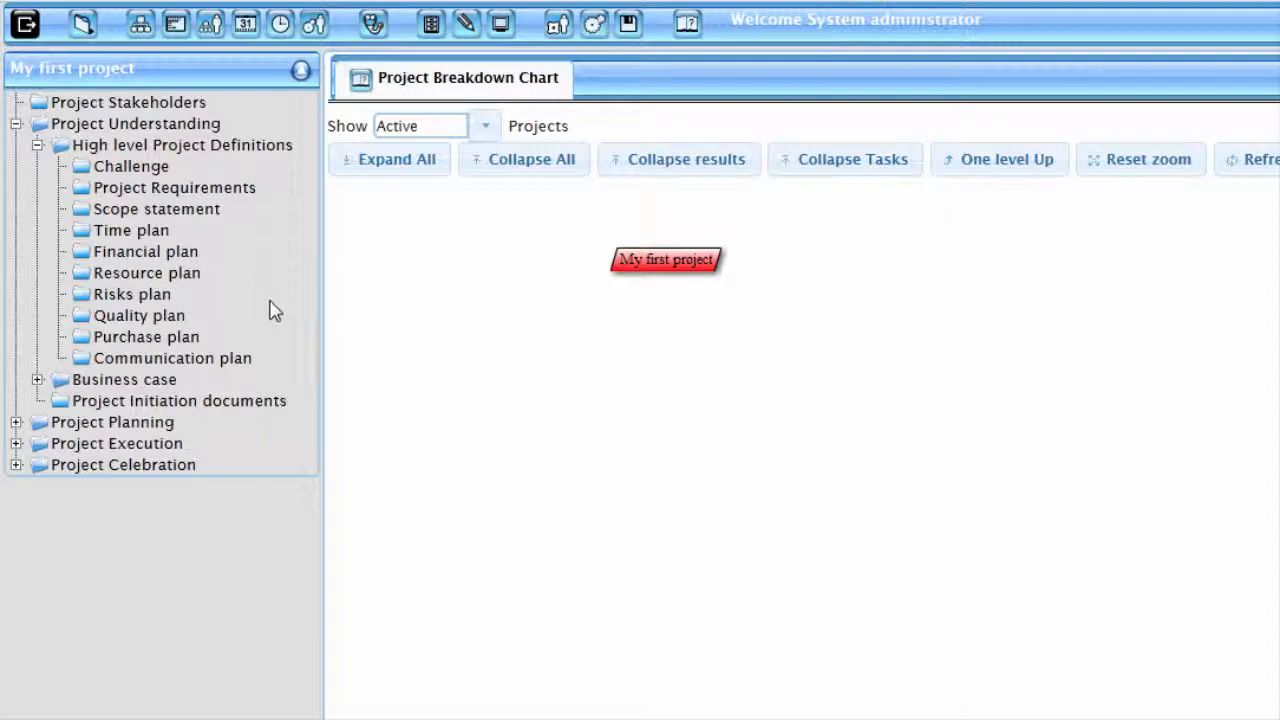
click(115, 168)
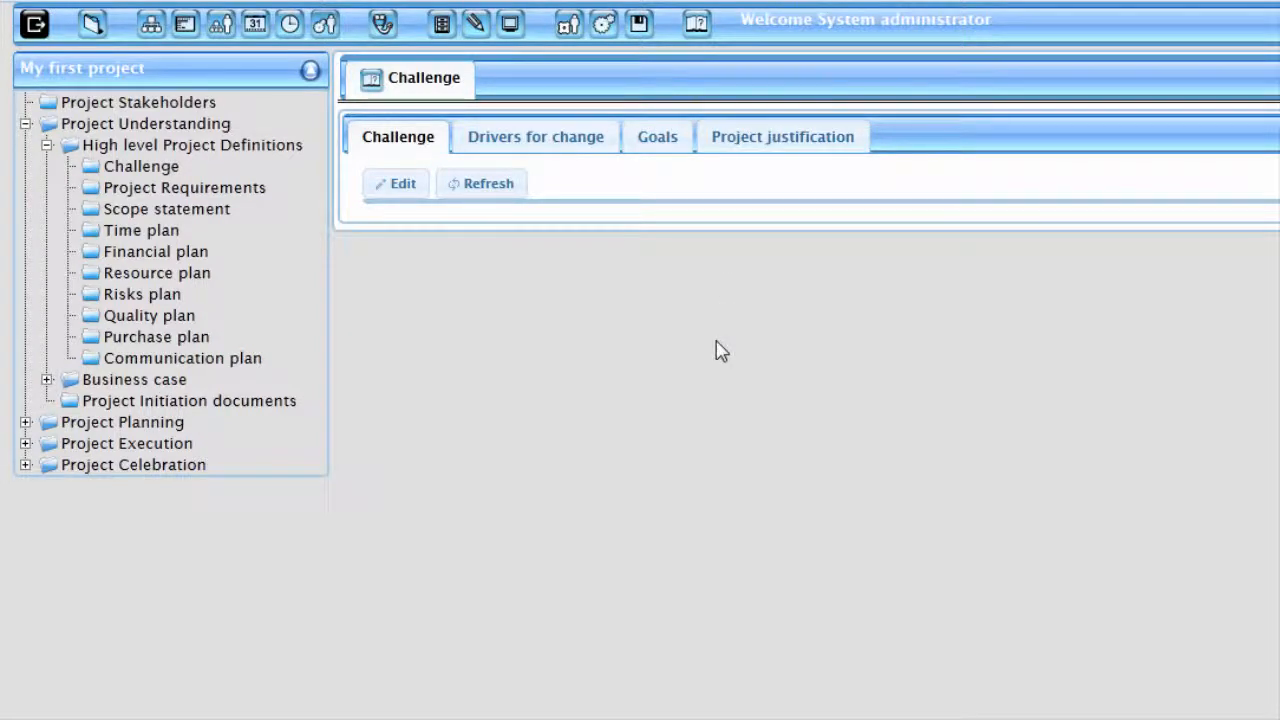
click(401, 185)
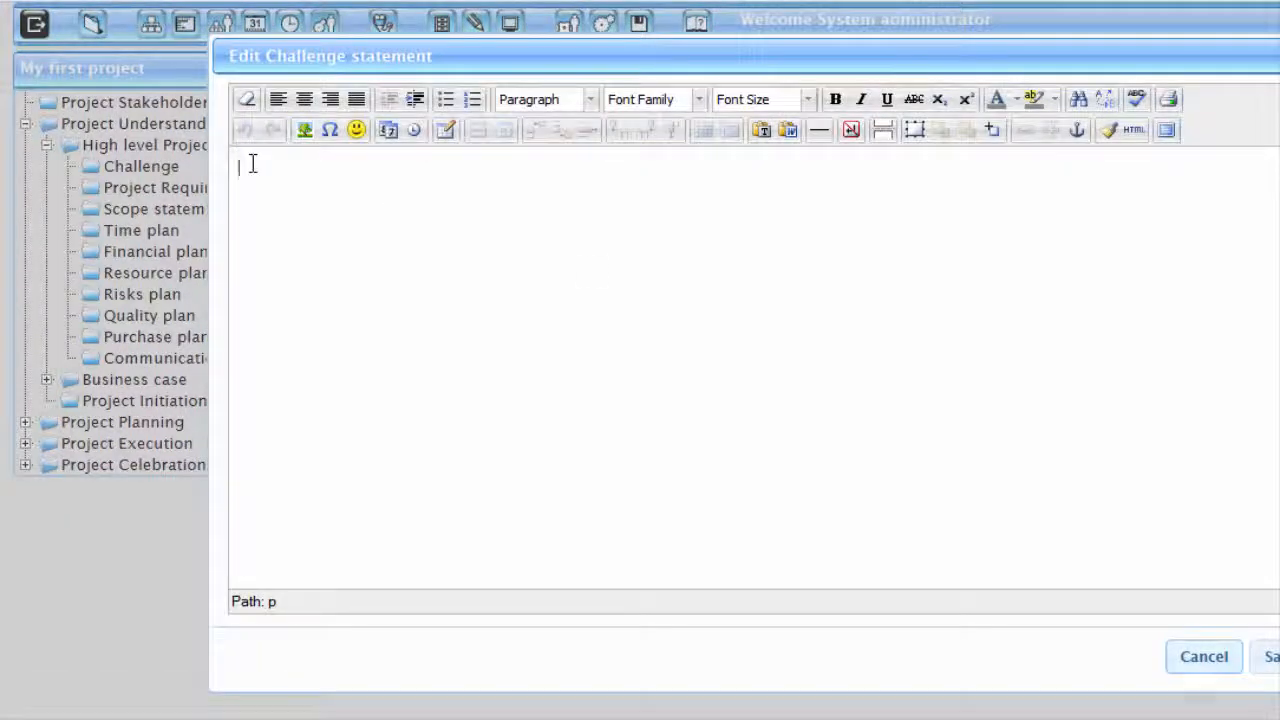
text(Here y)
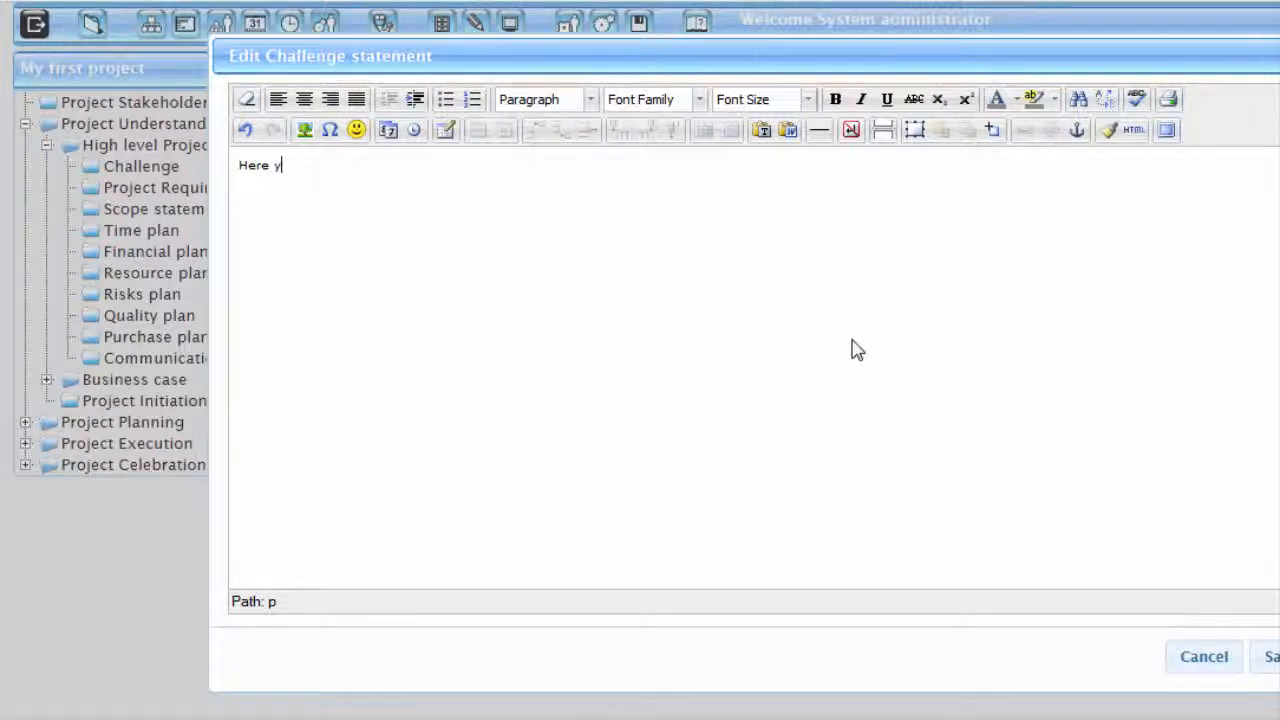
text(ou can dess)
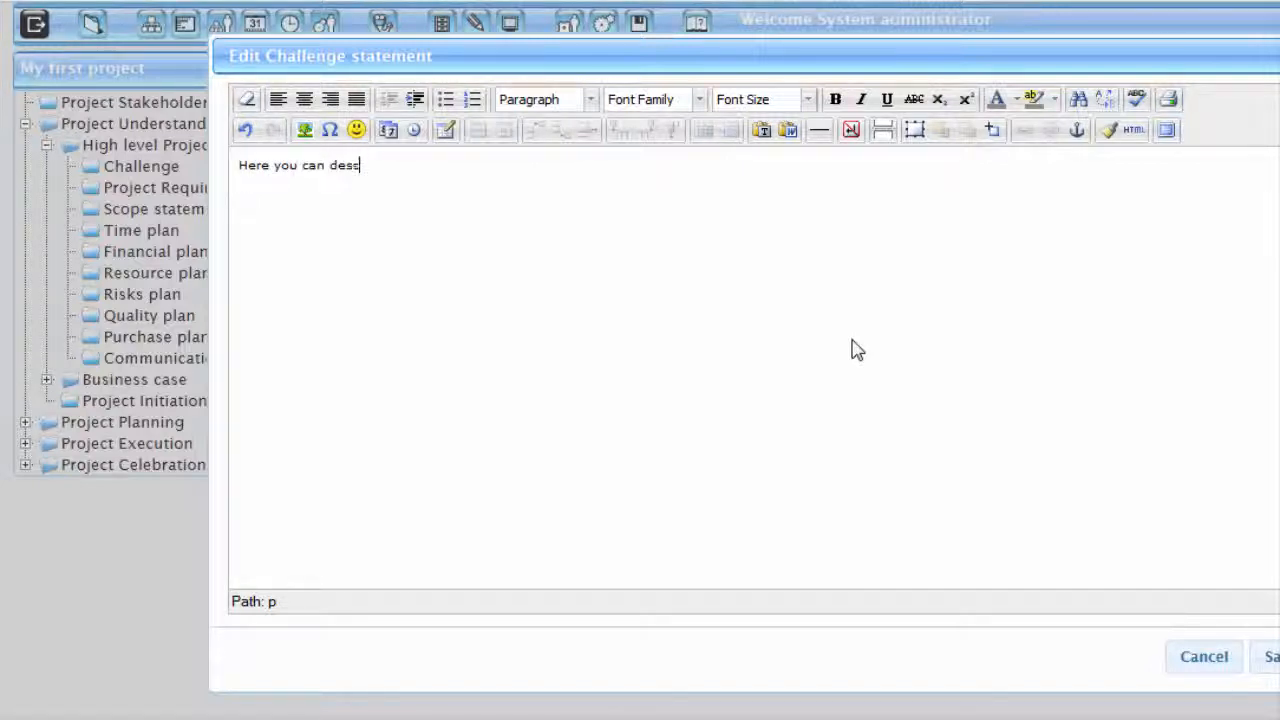
key(BackSpace)
text(cribe the challenge)
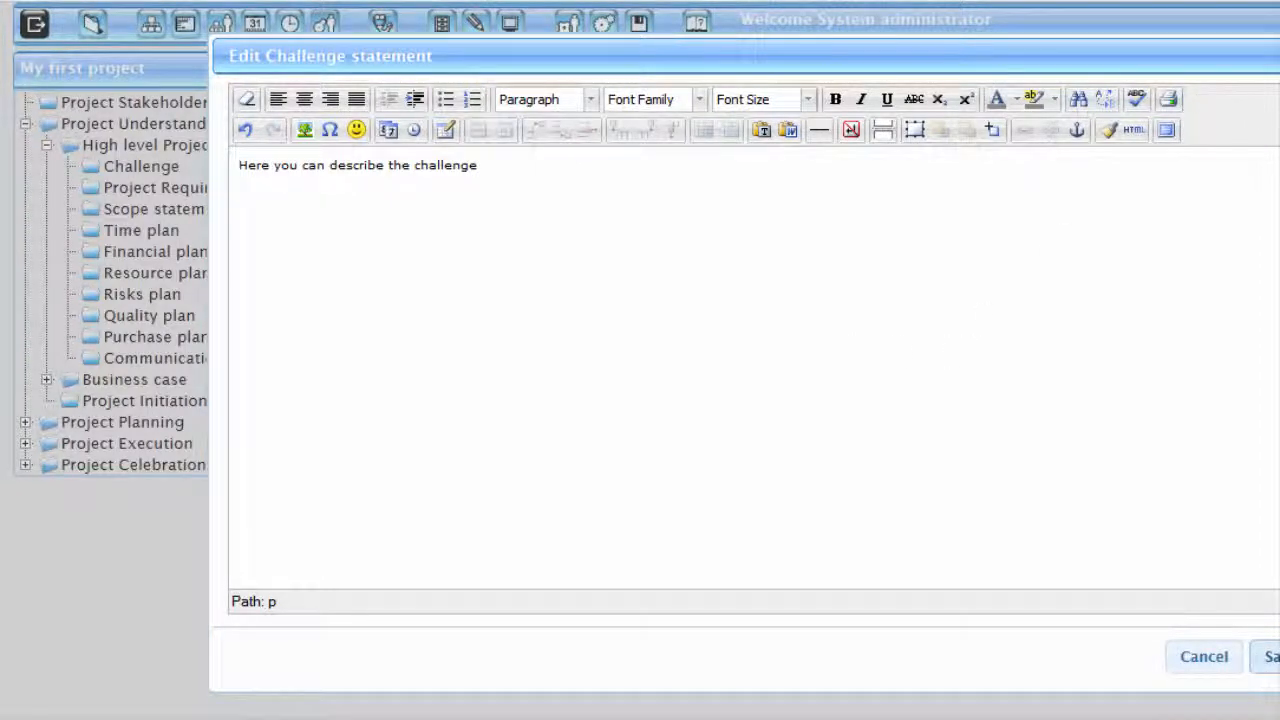
click(1268, 656)
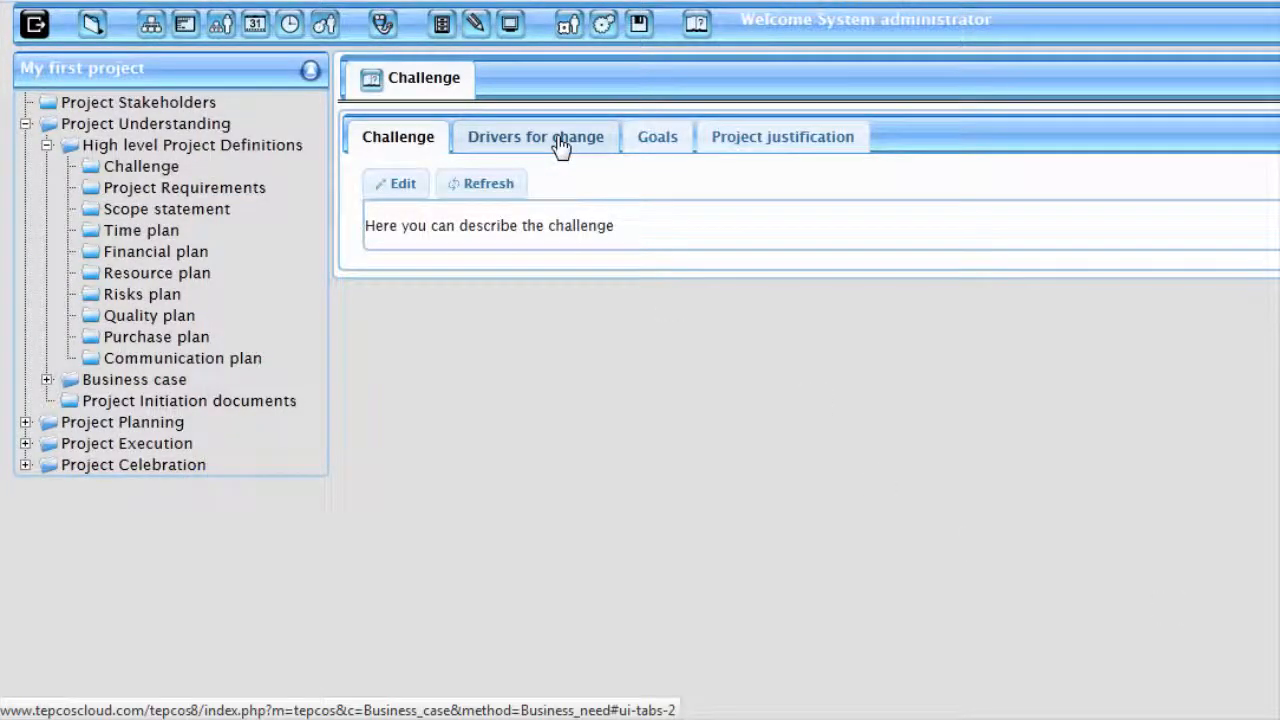
Step: Look through the Drivers for change, Goals and Project justification sections, including the editor for the goals
click(560, 146)
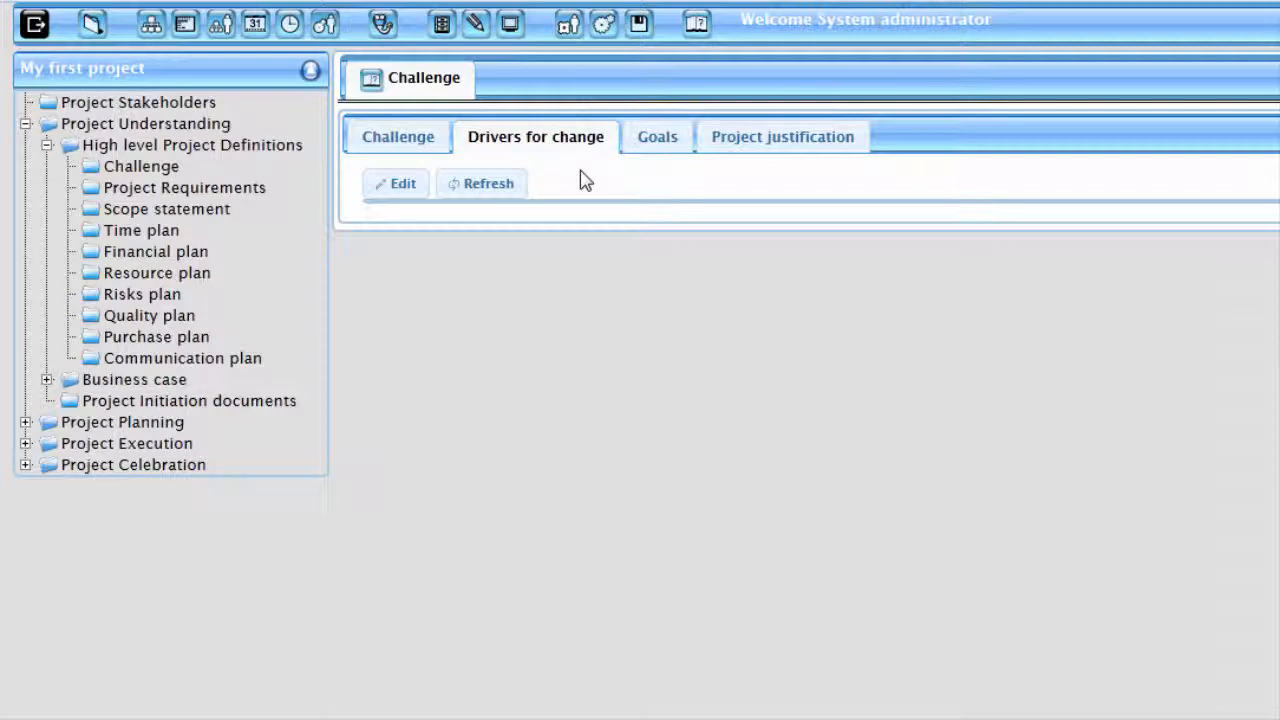
click(665, 146)
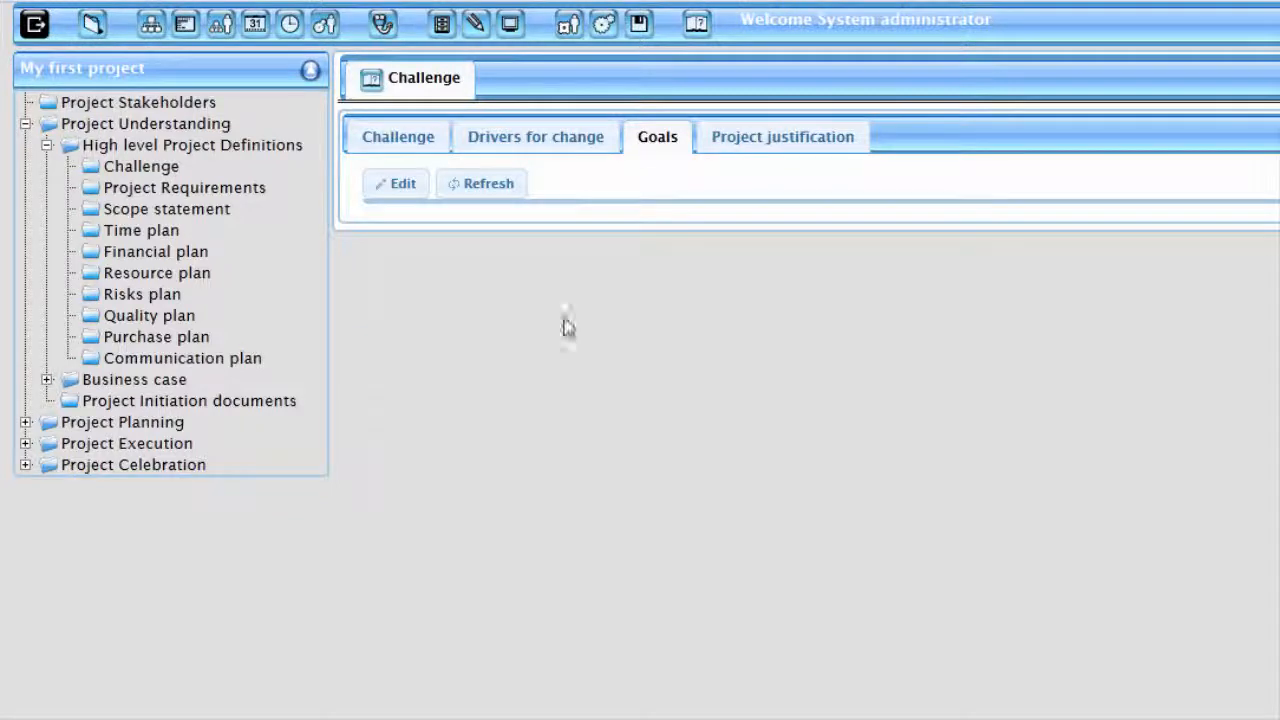
click(400, 190)
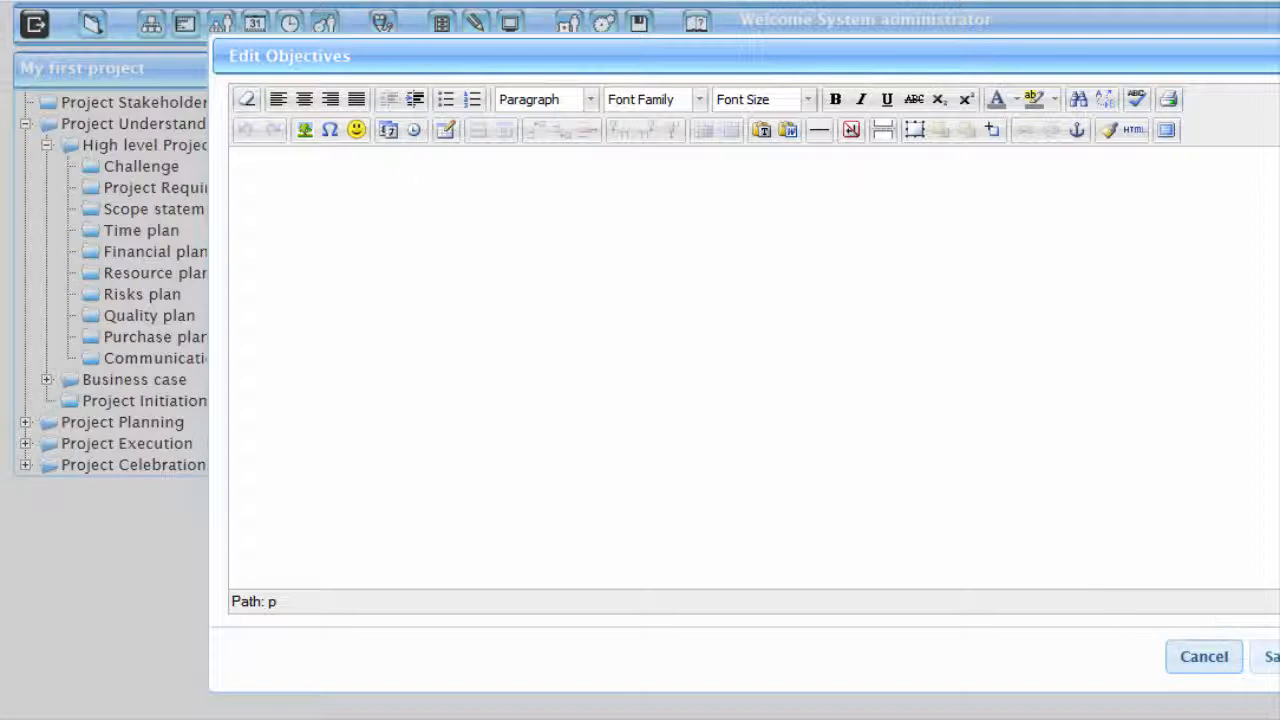
click(1204, 656)
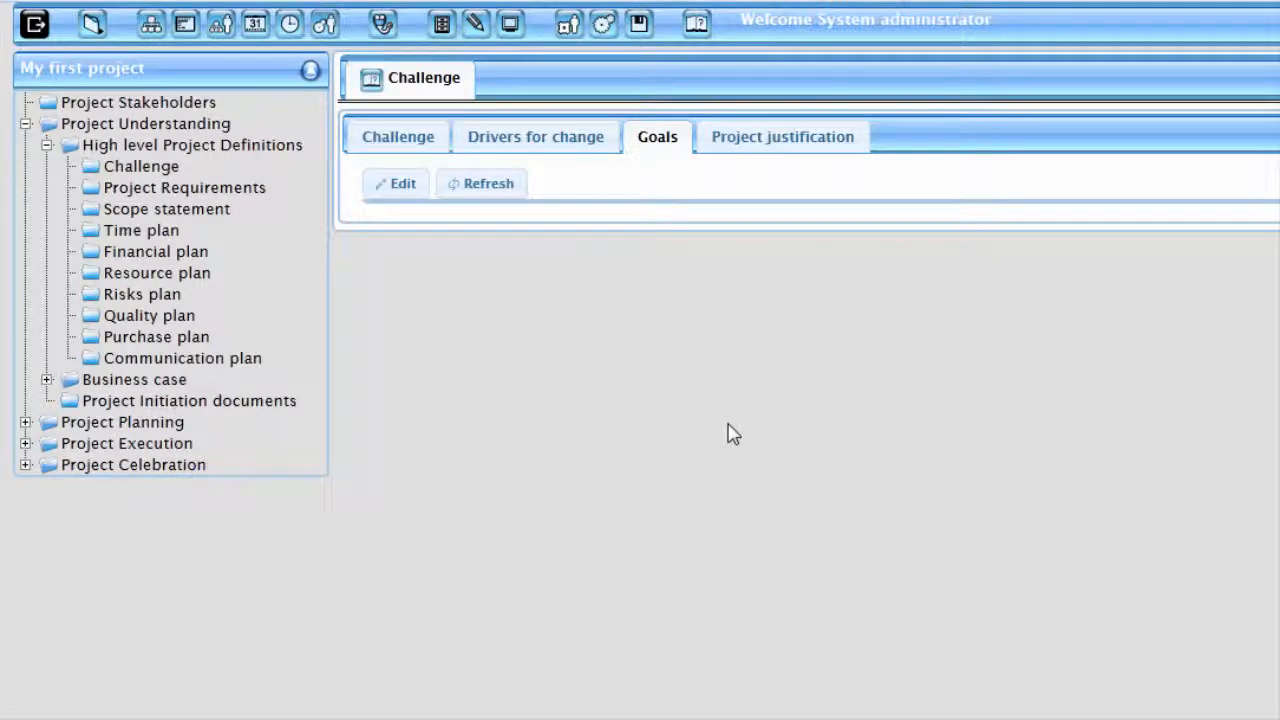
click(766, 143)
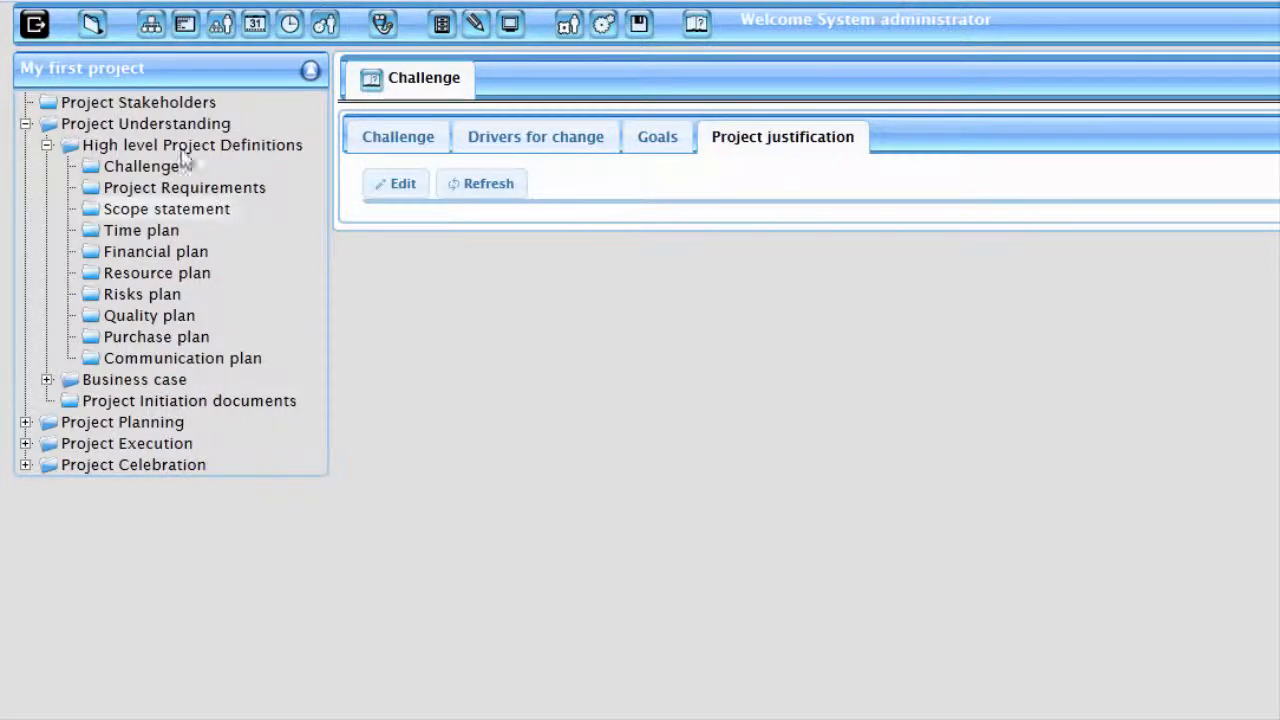
Step: Try to add a stakeholder to the project with the form left blank, and dismiss the form
click(128, 108)
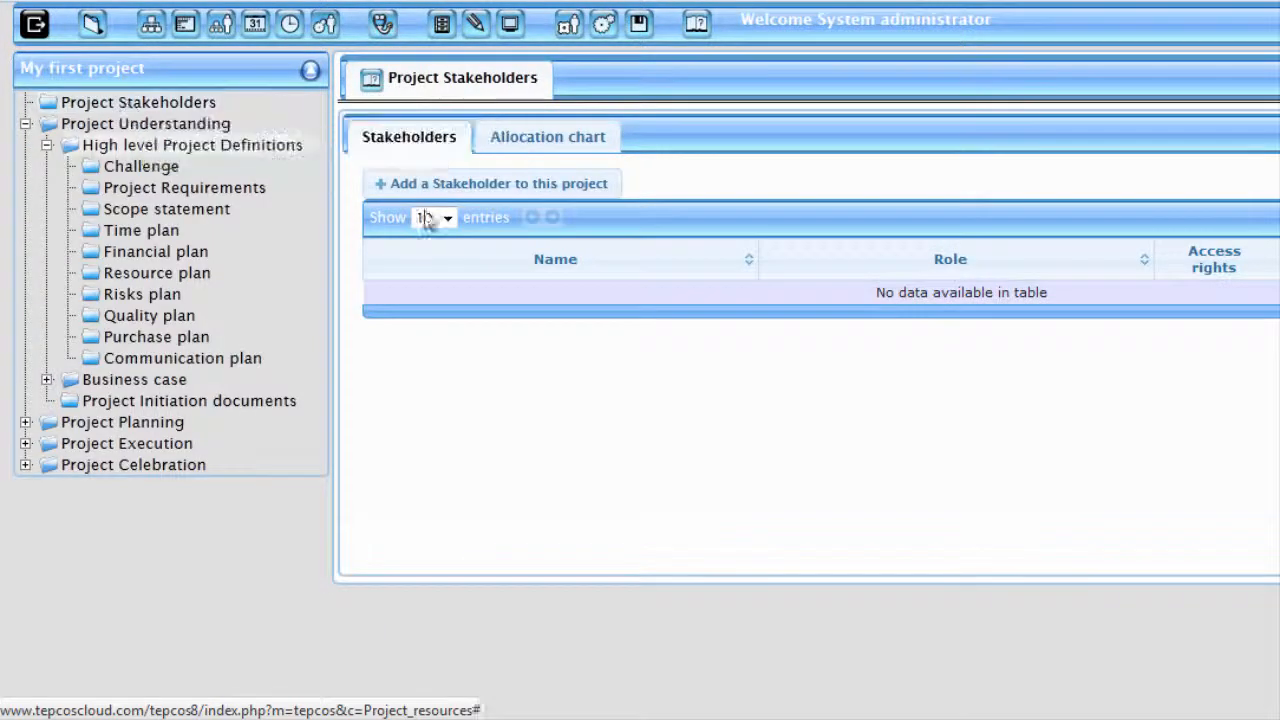
click(488, 185)
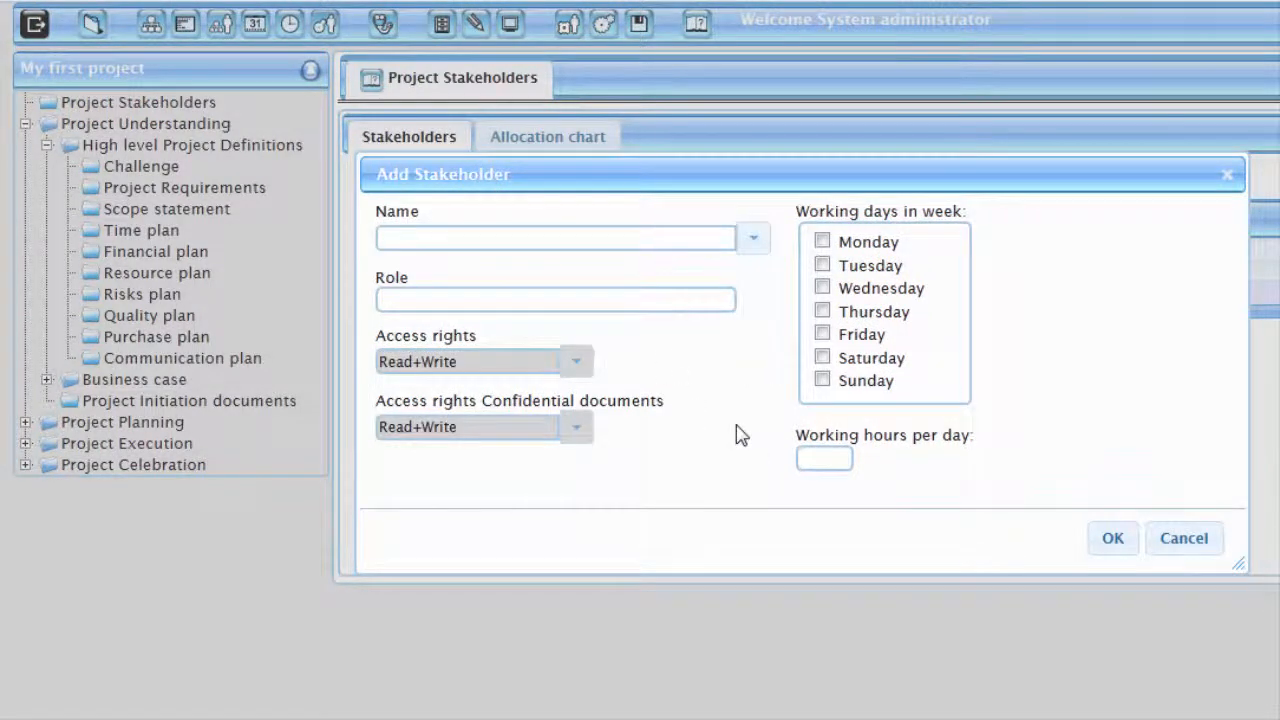
click(754, 243)
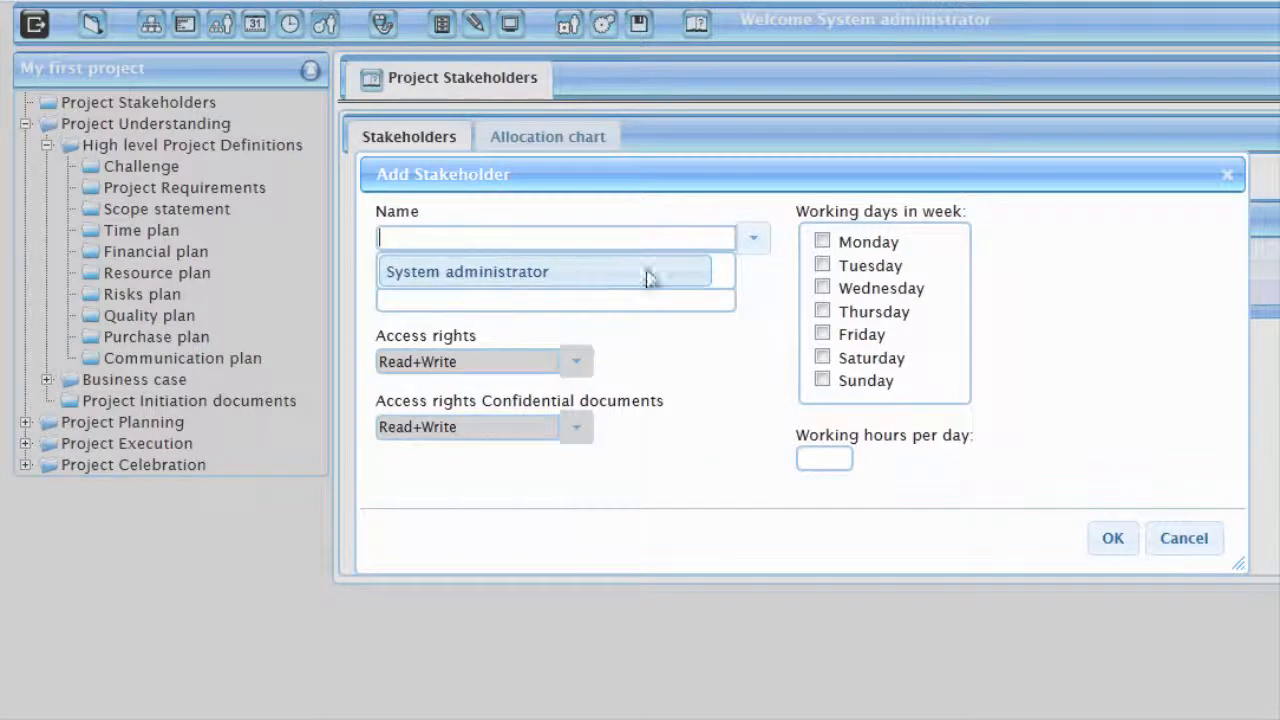
click(1111, 541)
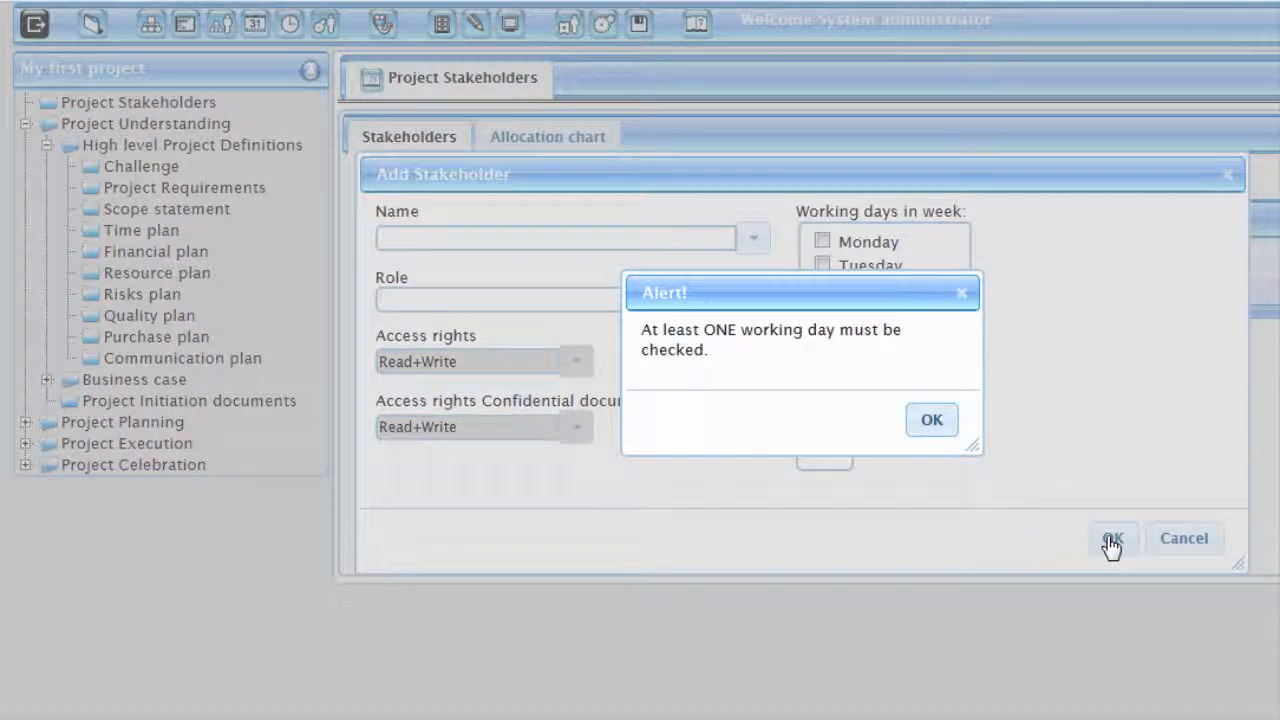
click(940, 426)
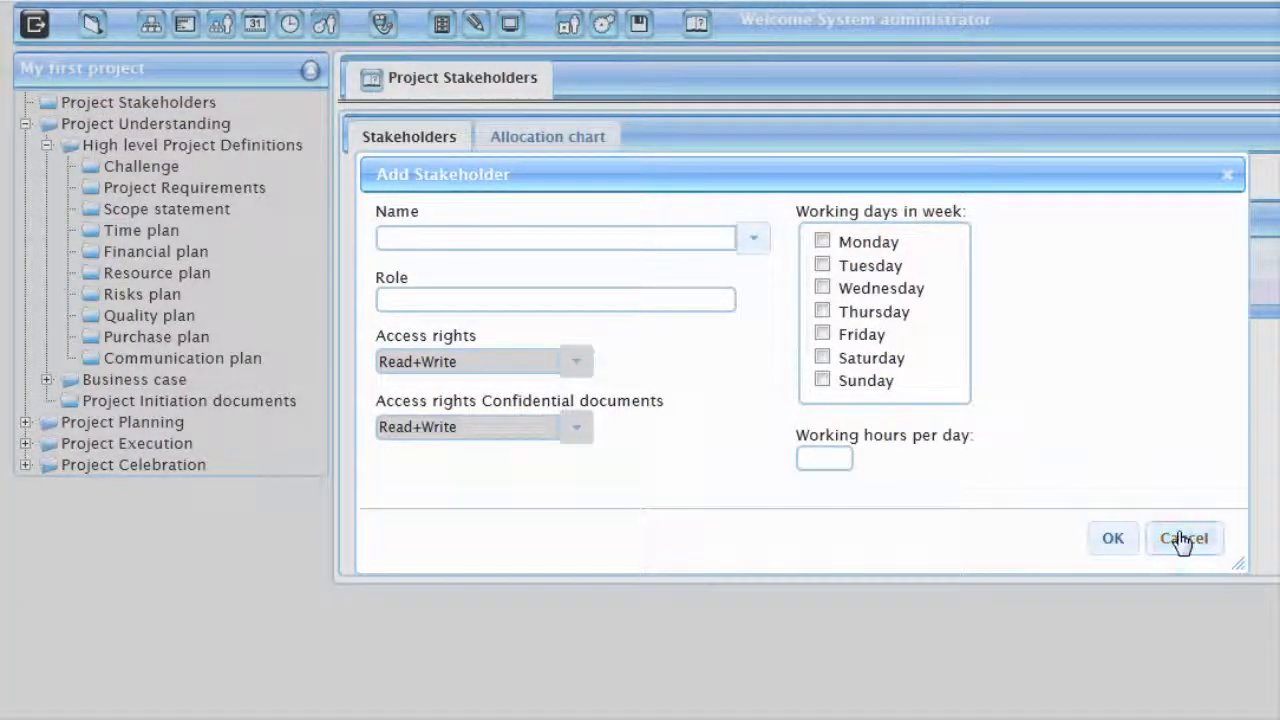
click(1180, 540)
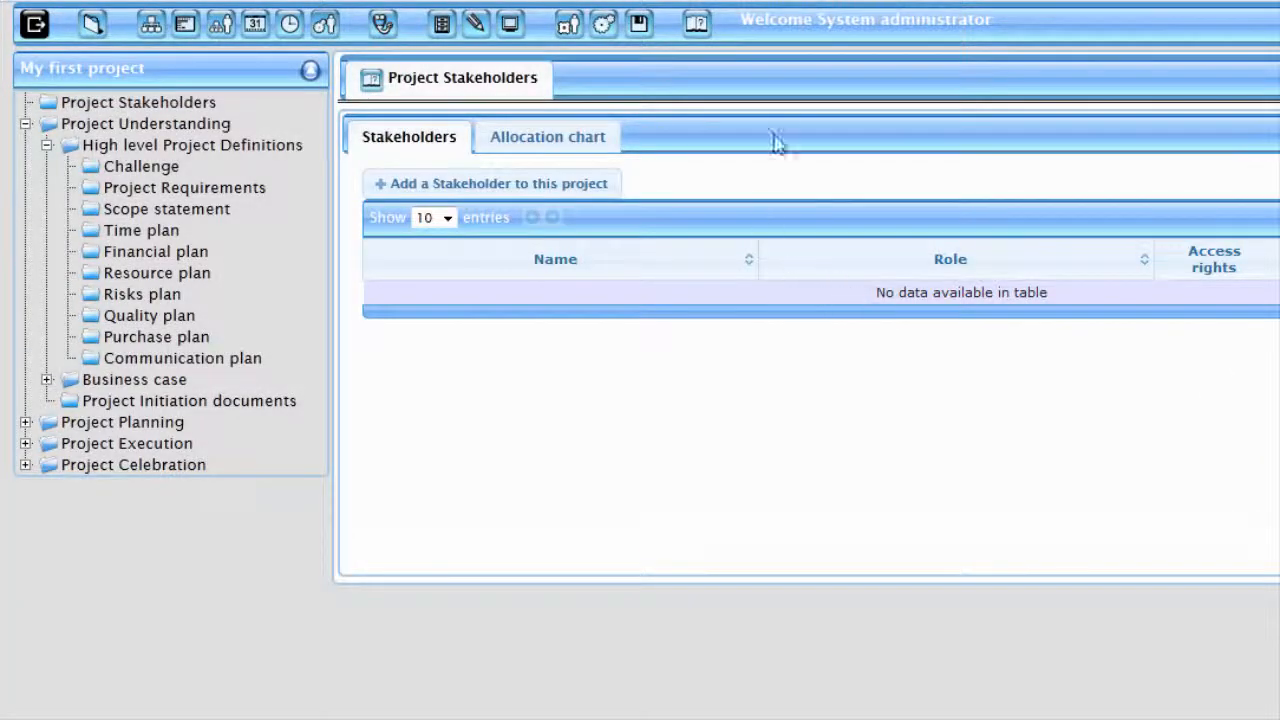
Step: Look through the Human, Generic and Others categories of the resource definitions
click(568, 28)
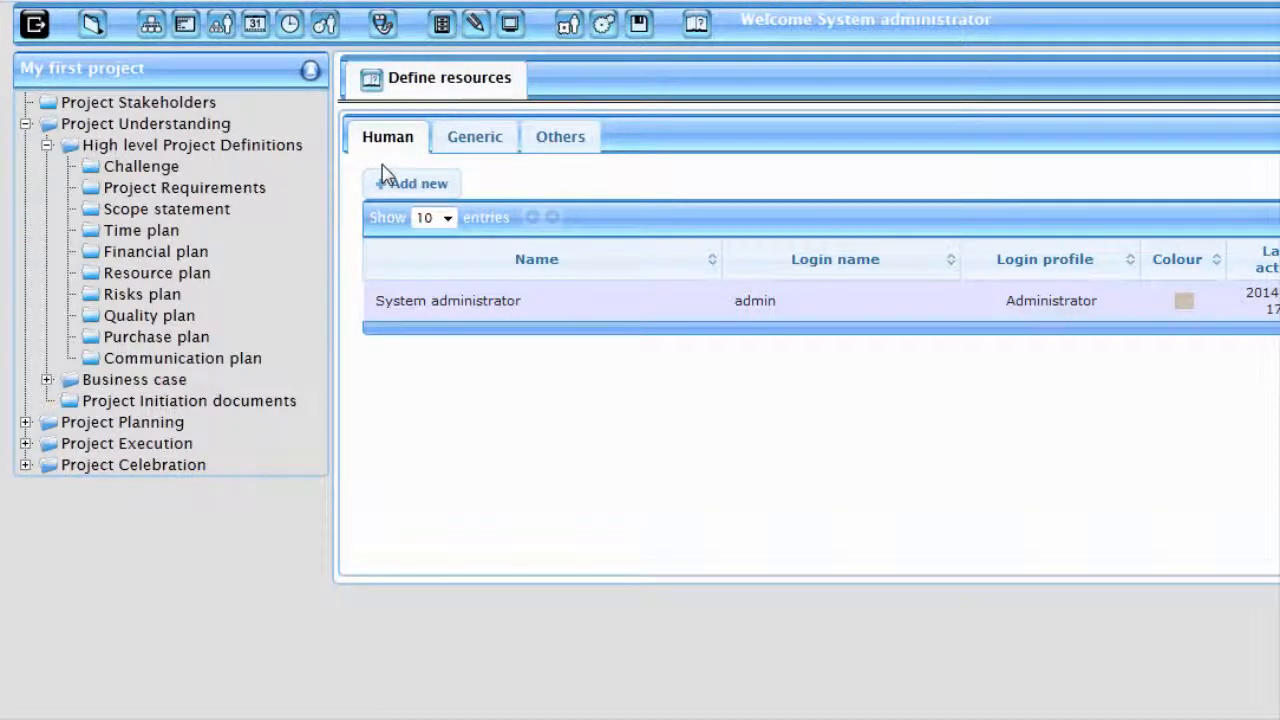
click(478, 144)
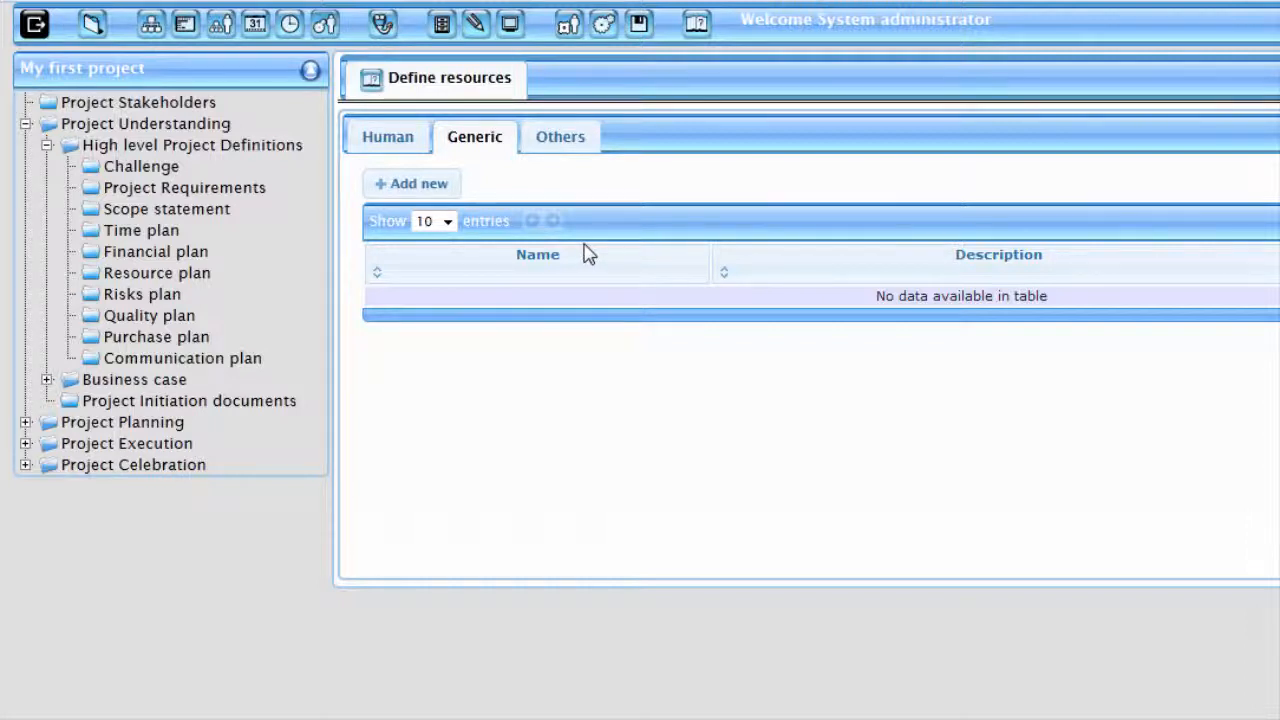
click(565, 140)
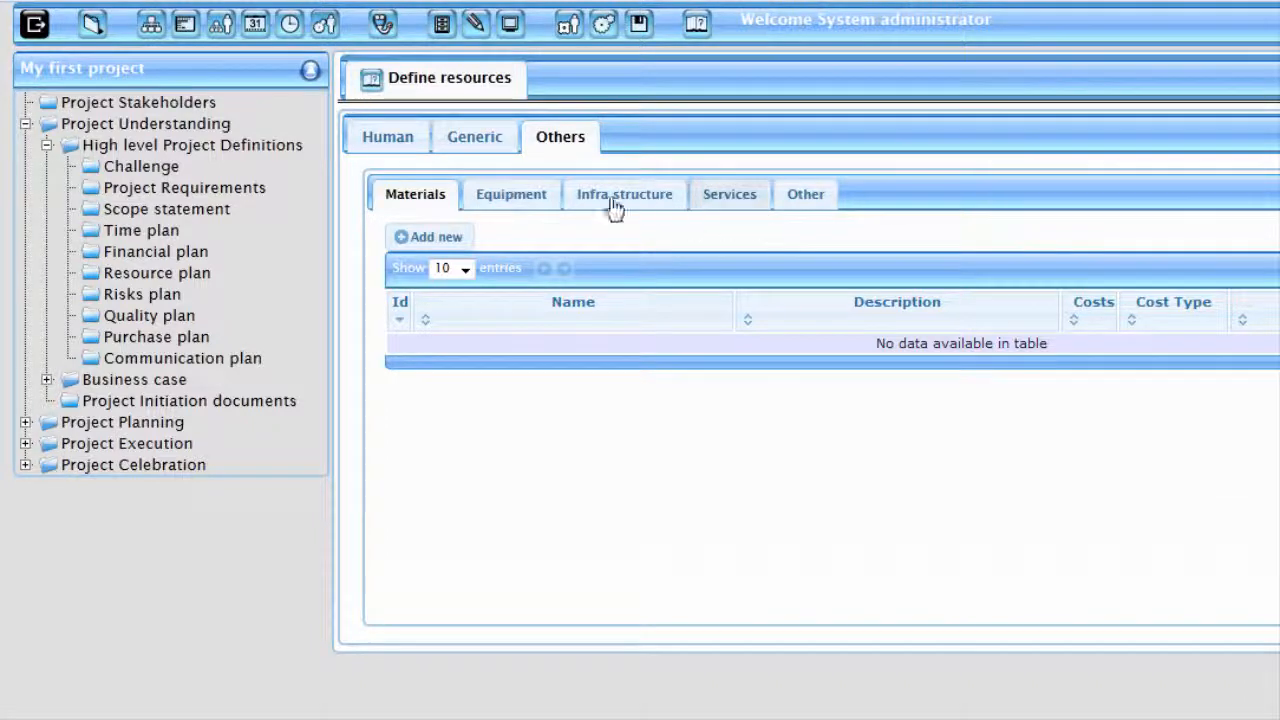
Step: Start a new human resource, enter the person's full name and set the login profile to User
click(388, 145)
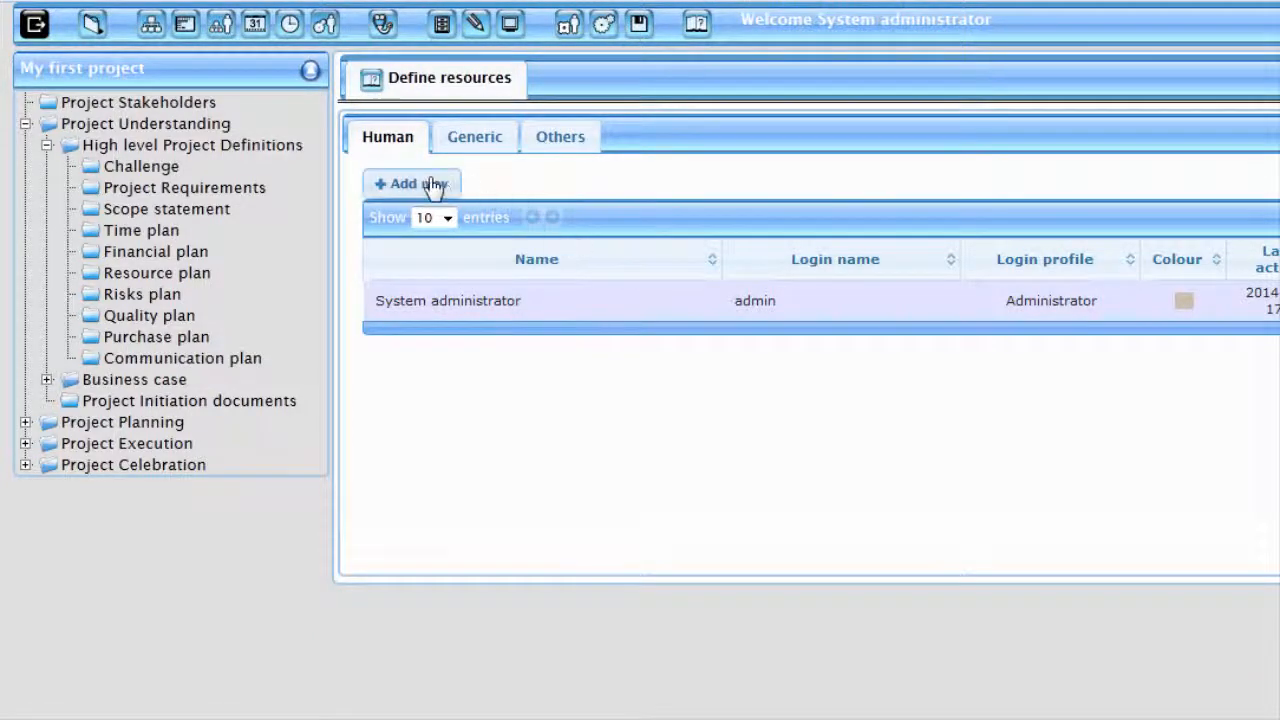
click(427, 184)
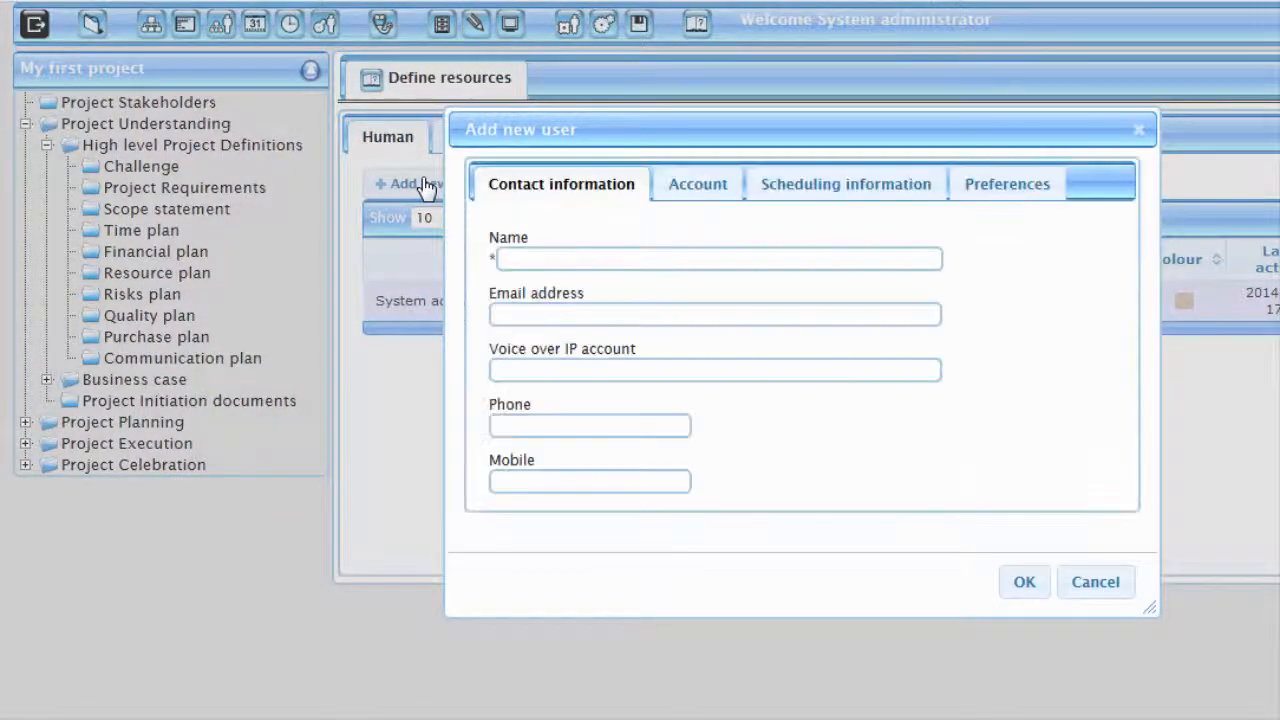
click(541, 257)
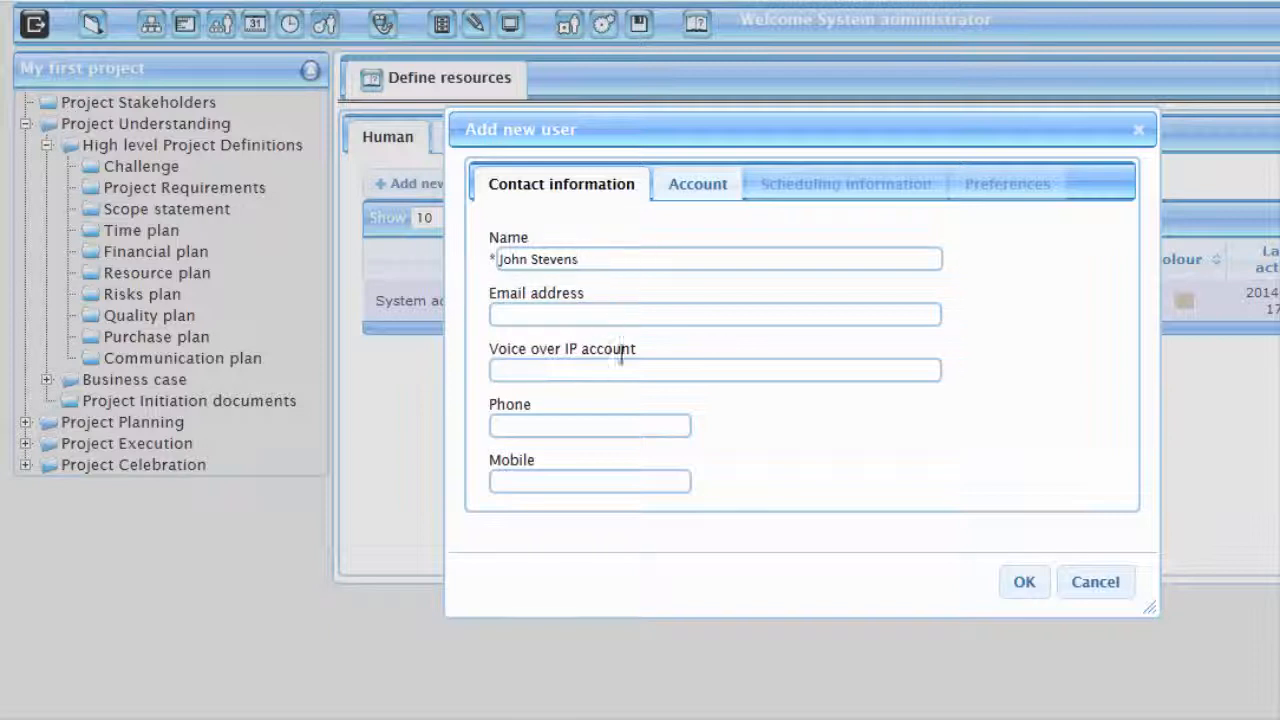
click(698, 195)
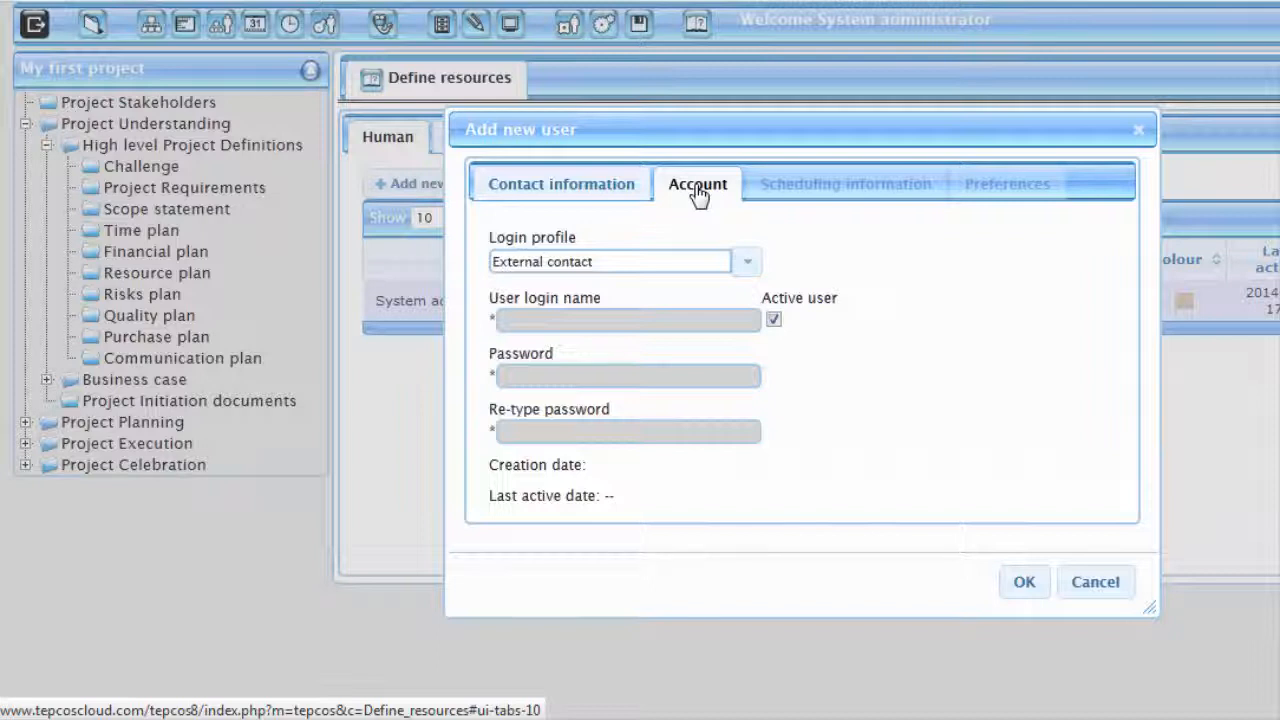
click(746, 262)
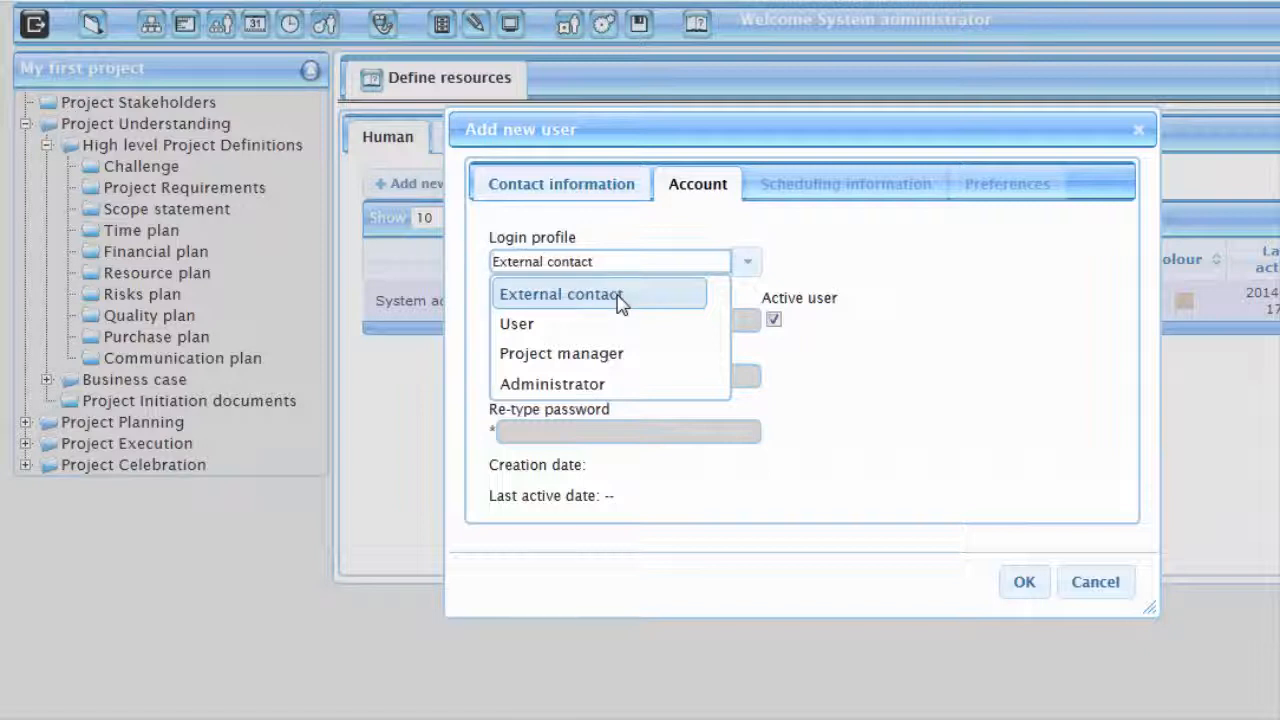
click(548, 333)
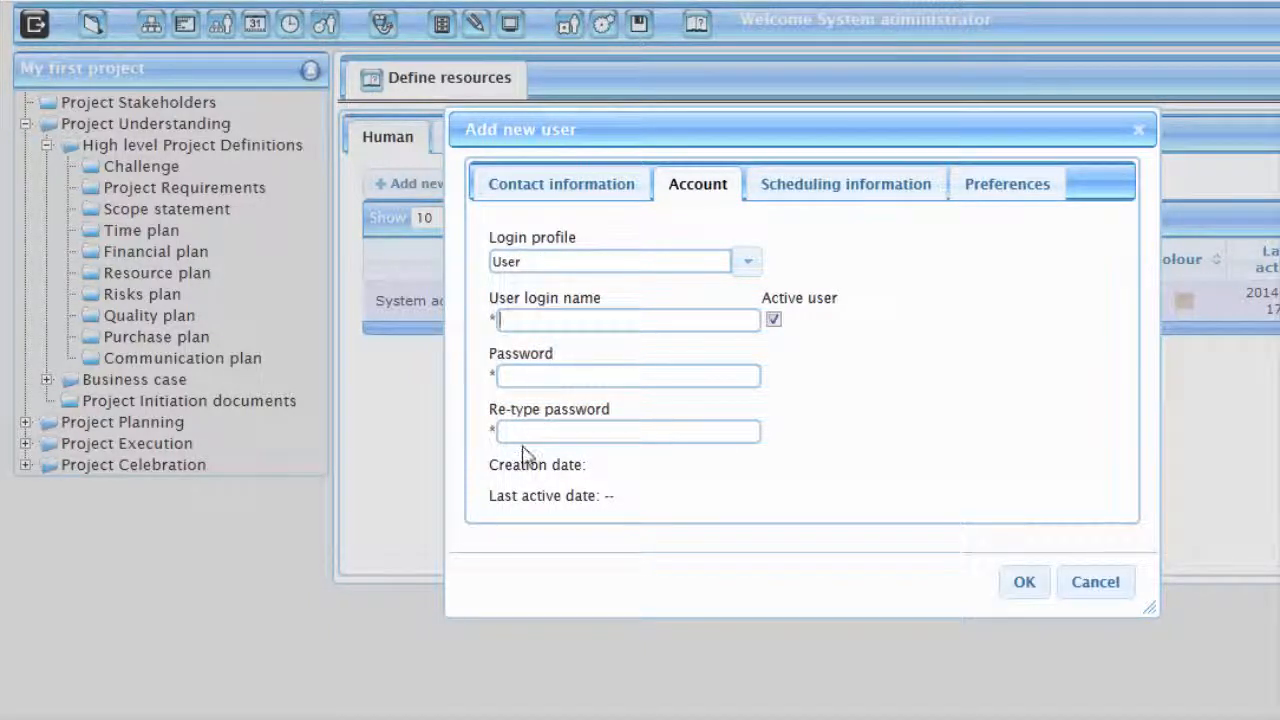
Step: Check the new user's preferences and scheduling information, set the identification colour to red (#FF0000) and save the user
click(832, 195)
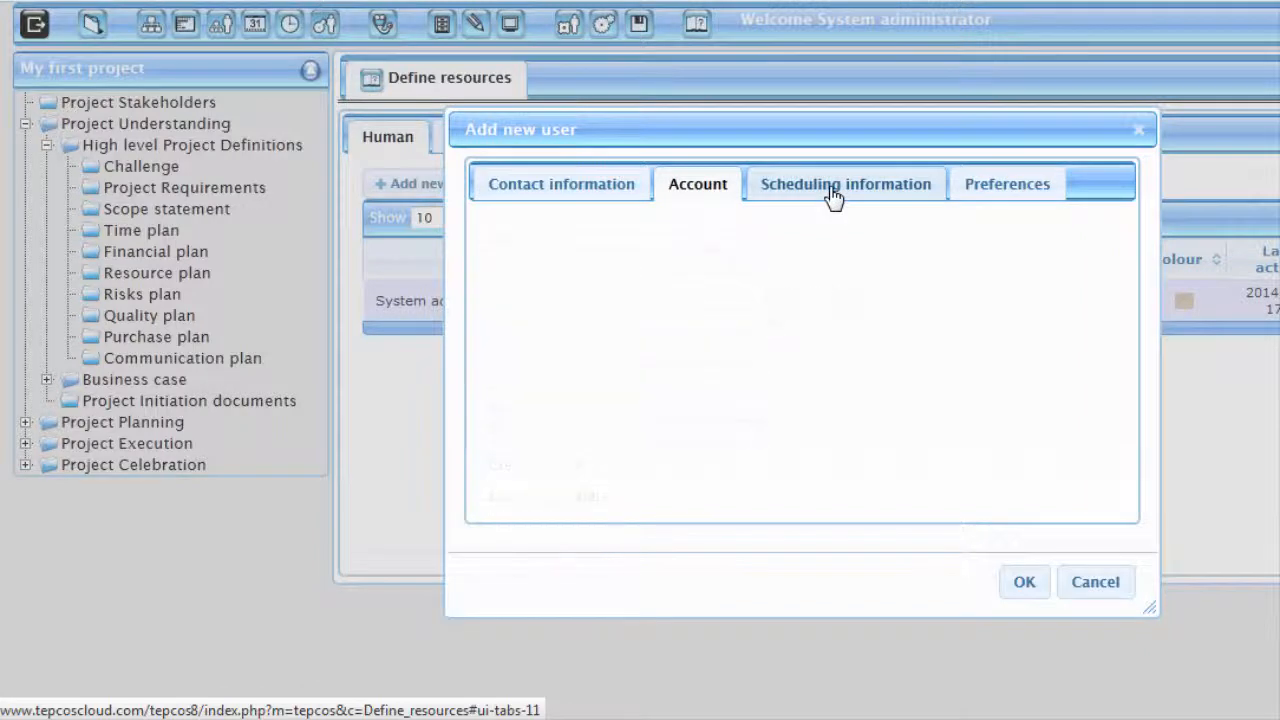
click(988, 188)
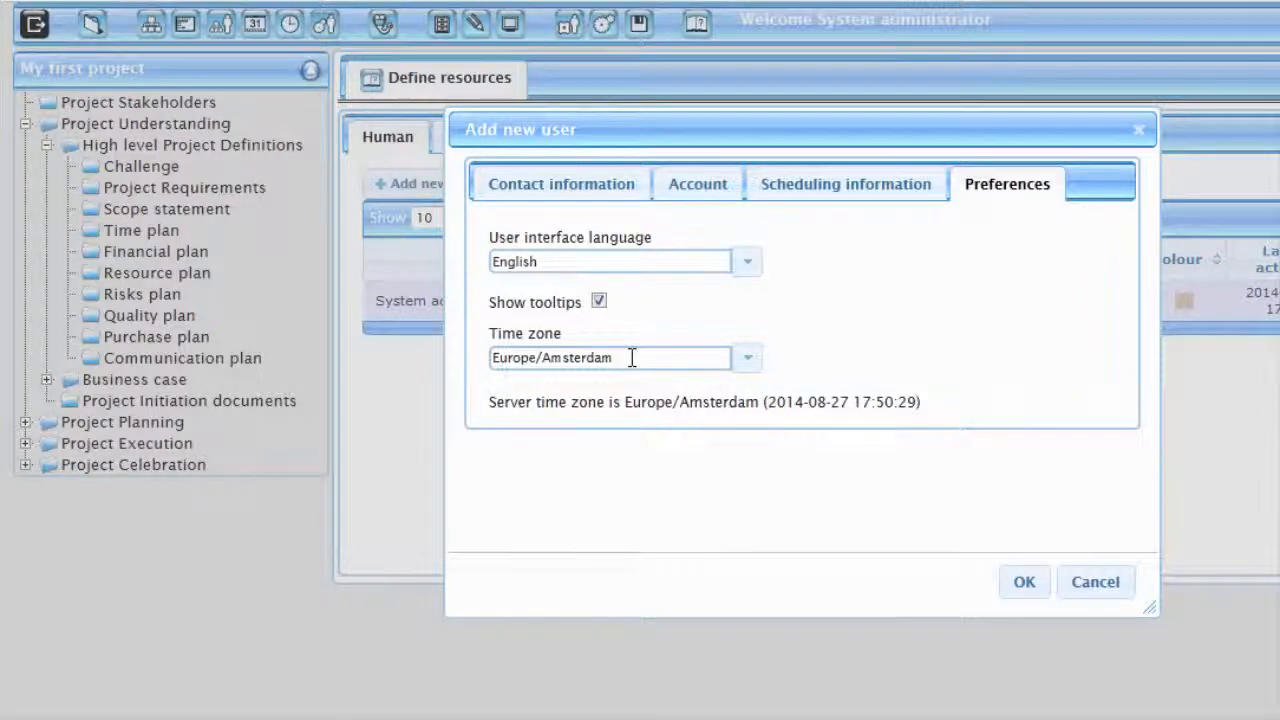
click(835, 191)
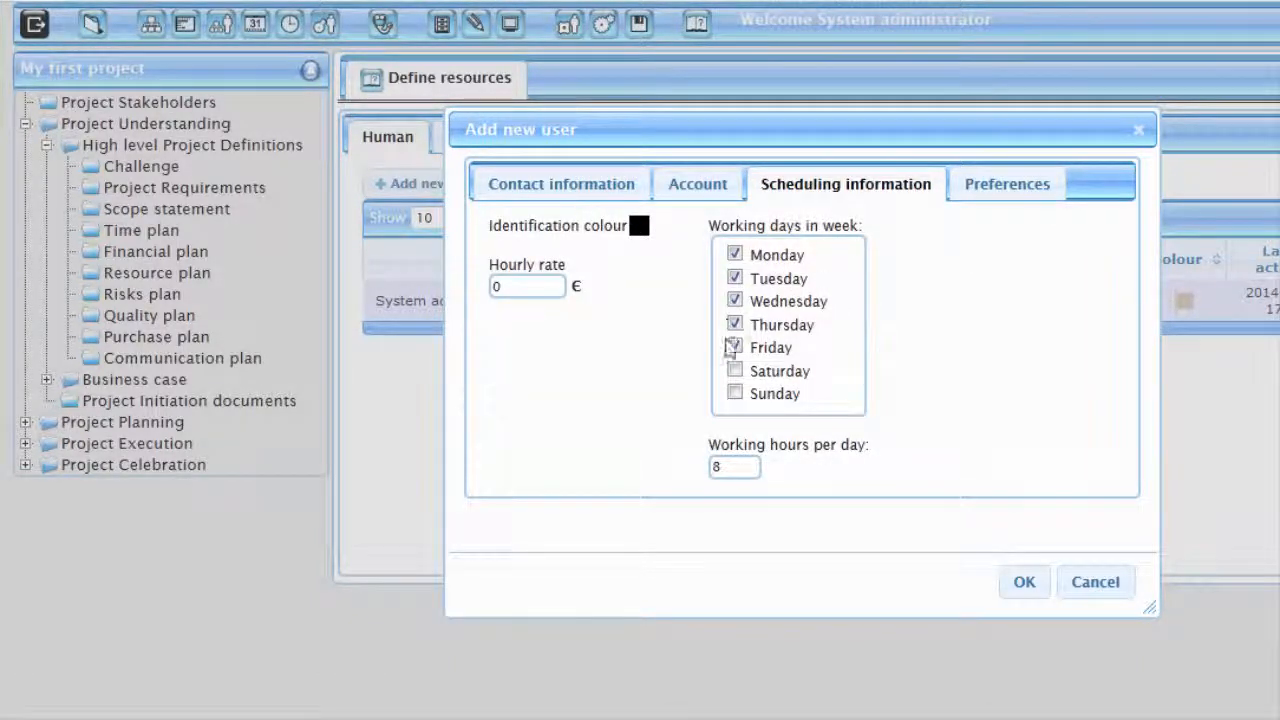
click(639, 230)
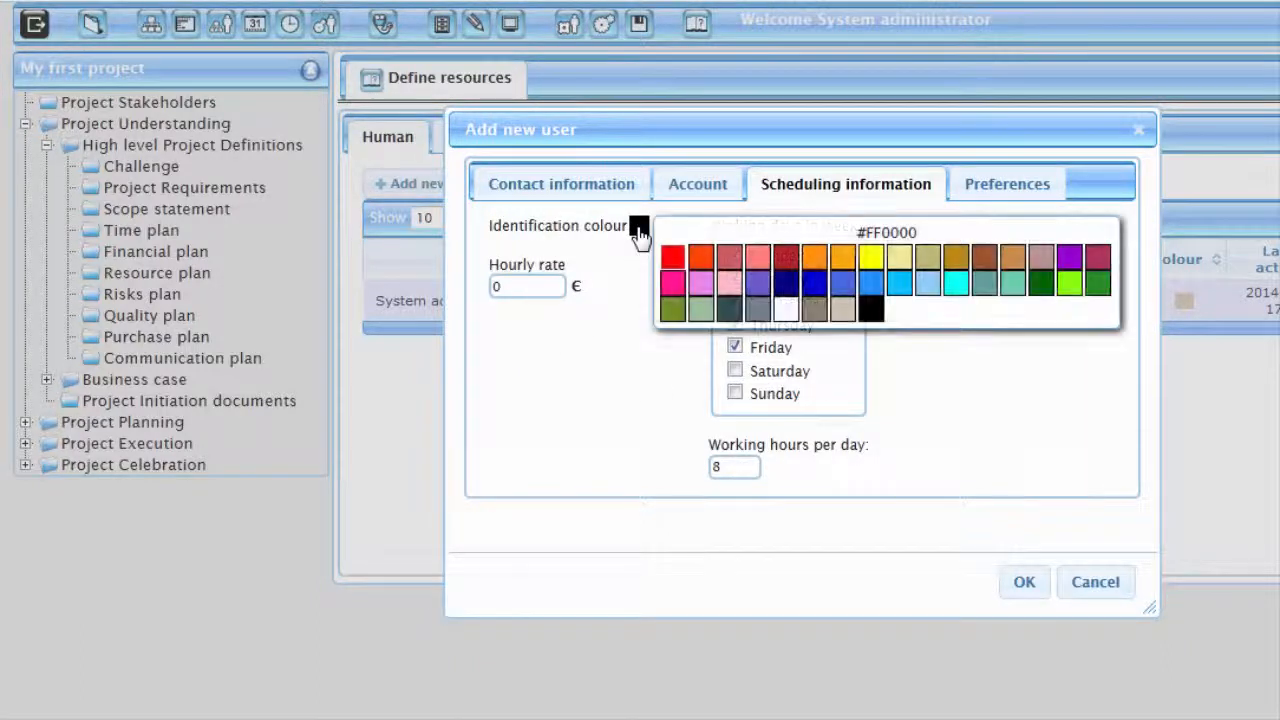
click(672, 258)
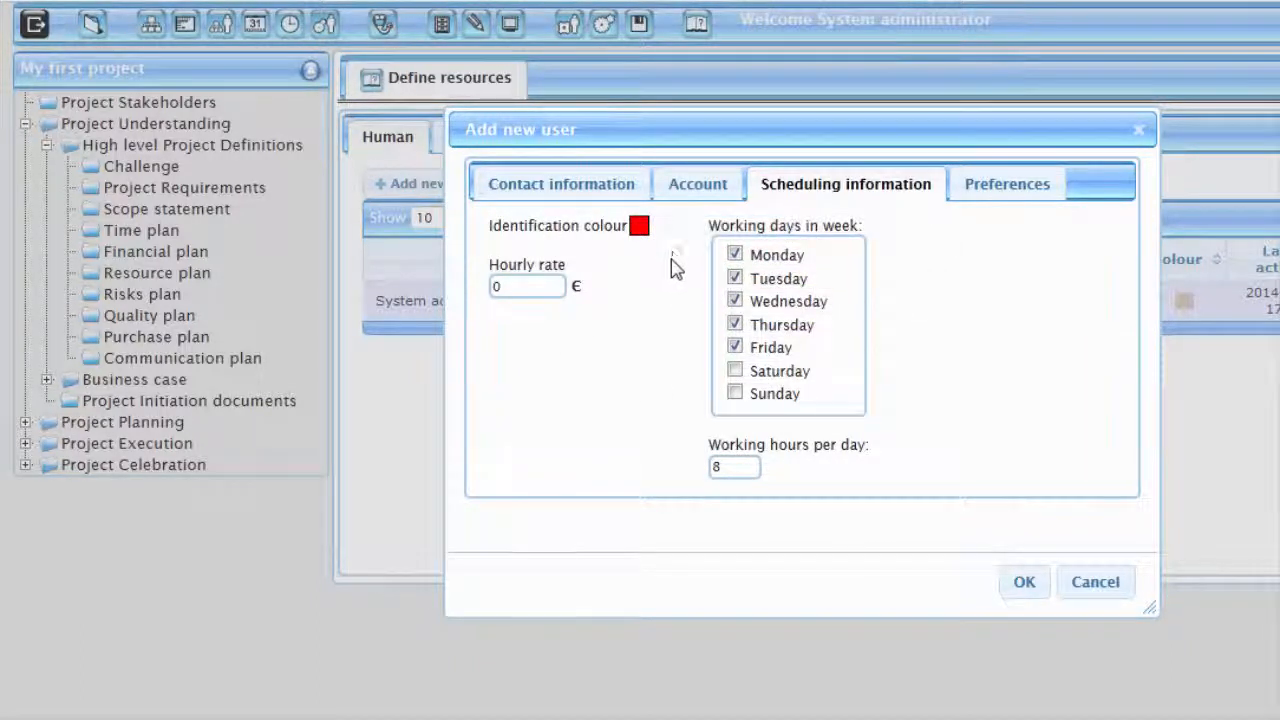
click(1022, 584)
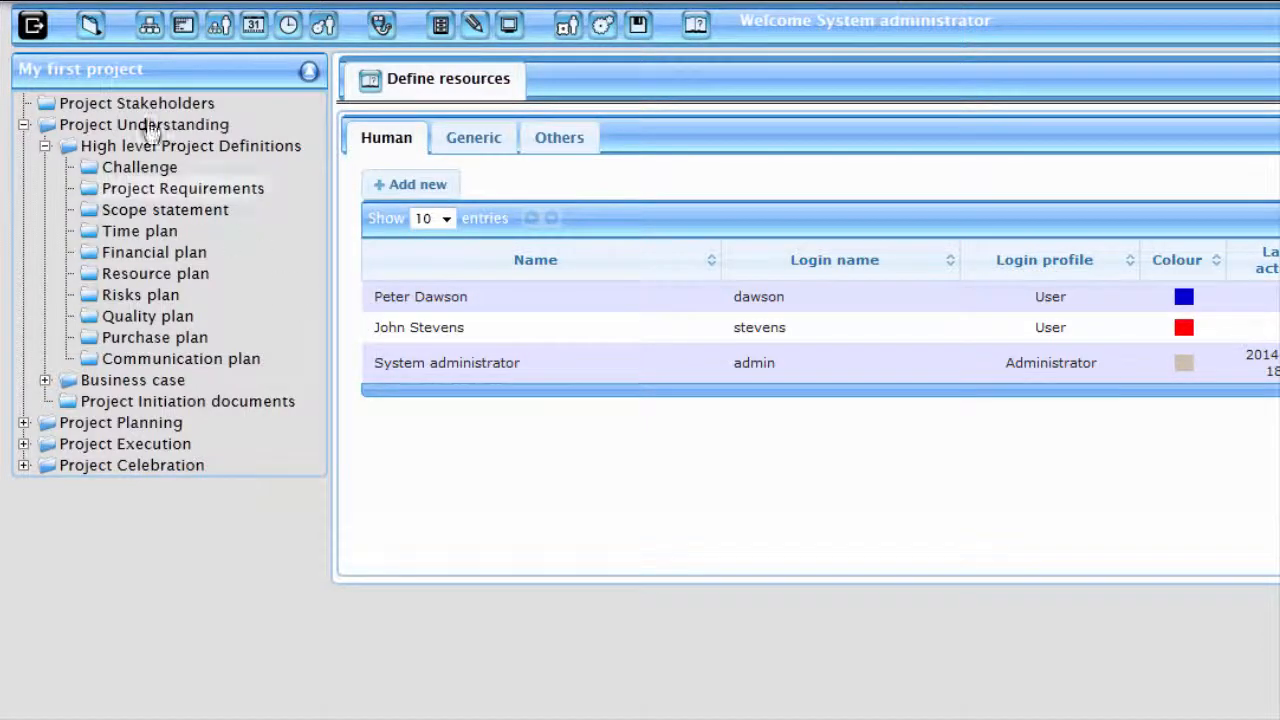
Step: Show the Project Breakdown Chart beside the navigation tree and select the "My first project" node
click(148, 30)
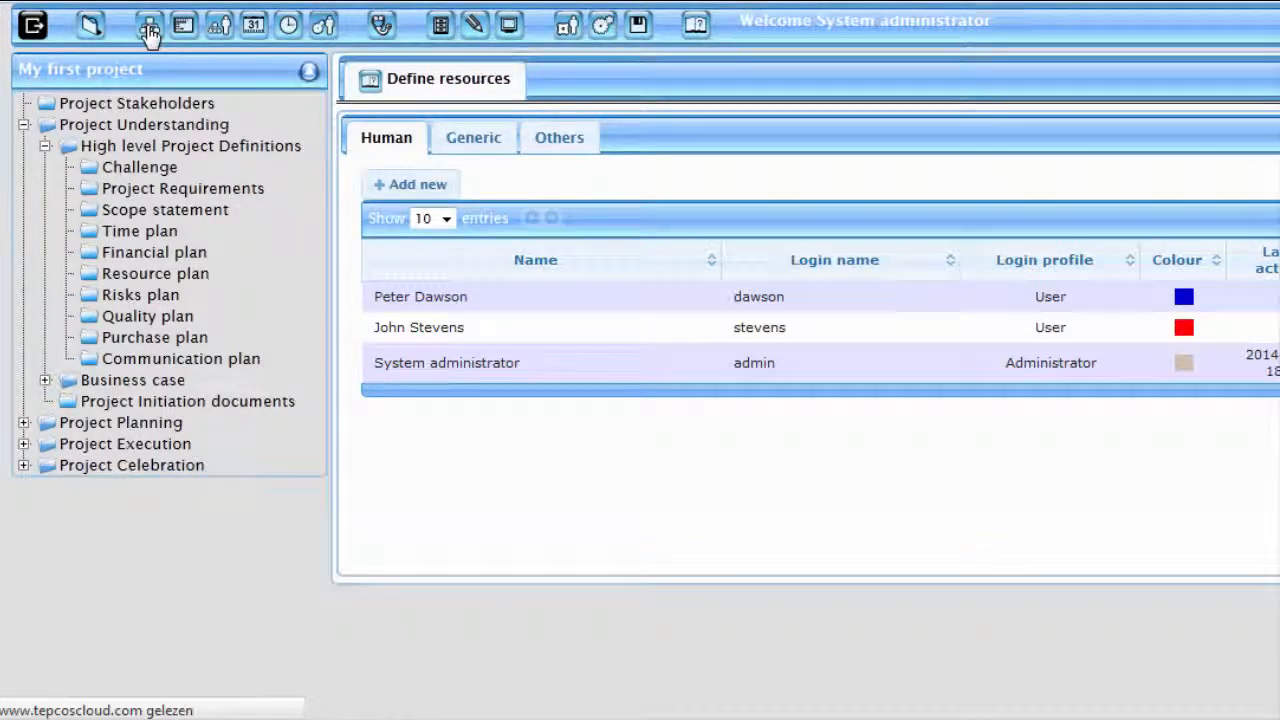
click(300, 73)
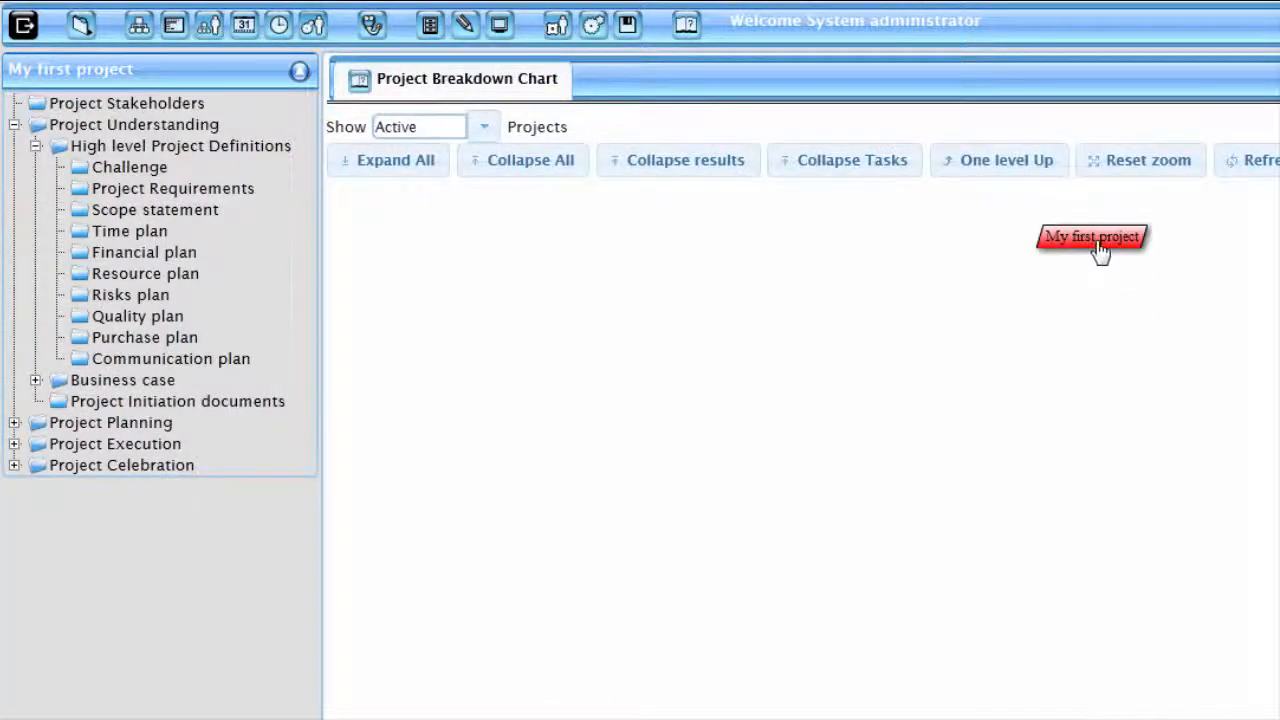
drag(1074, 249, 709, 256)
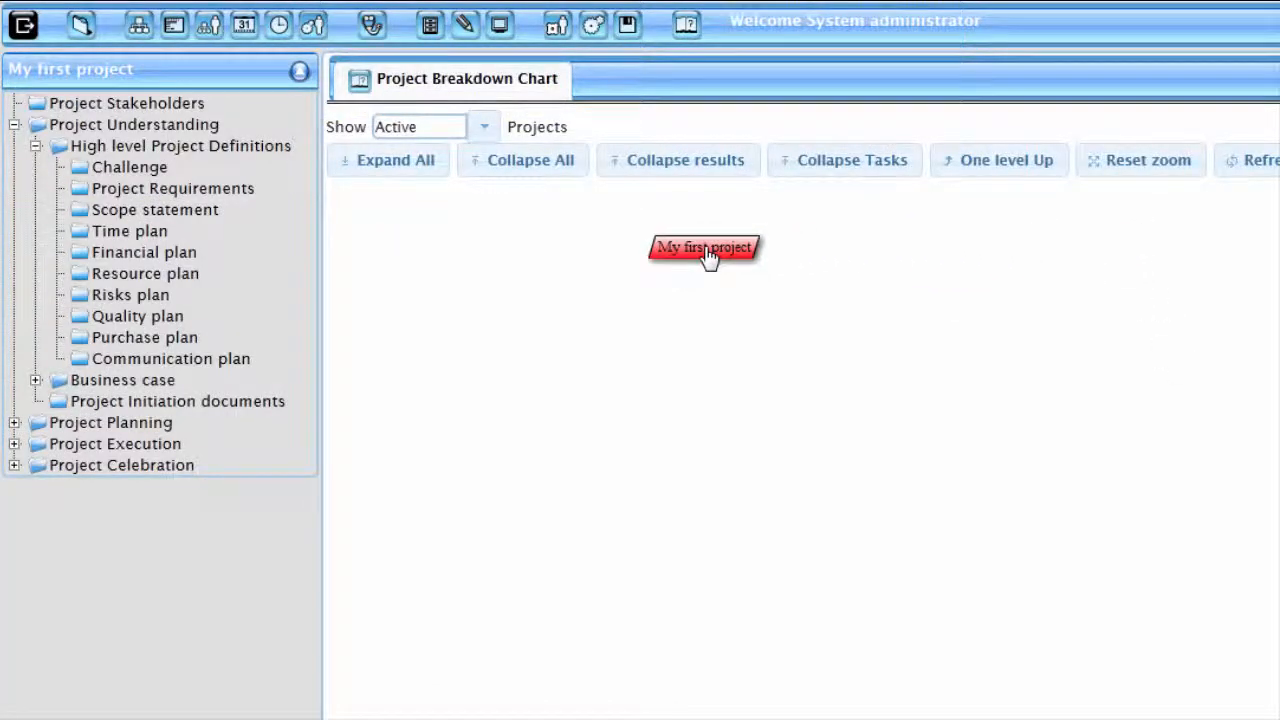
click(706, 250)
Step: Add the user with the red identification colour as a project stakeholder, with role "sponsor" and Read+Write access to confidential documents
click(122, 106)
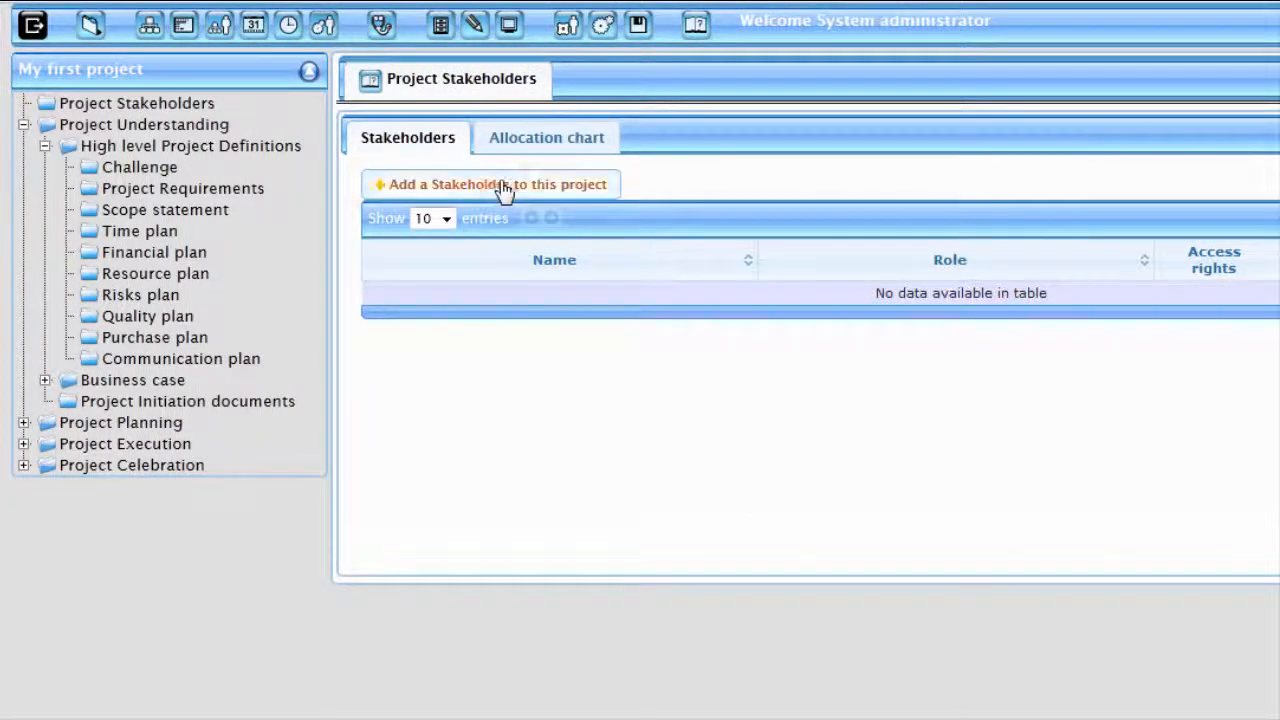
click(505, 192)
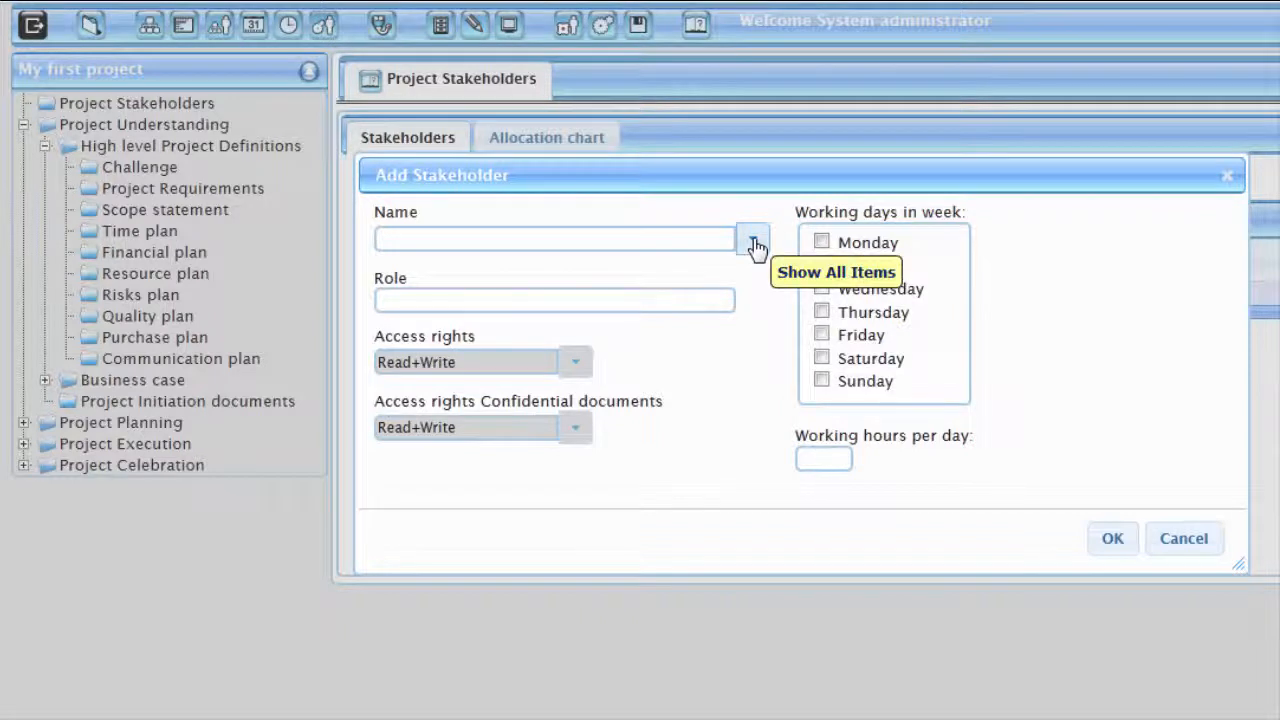
click(754, 244)
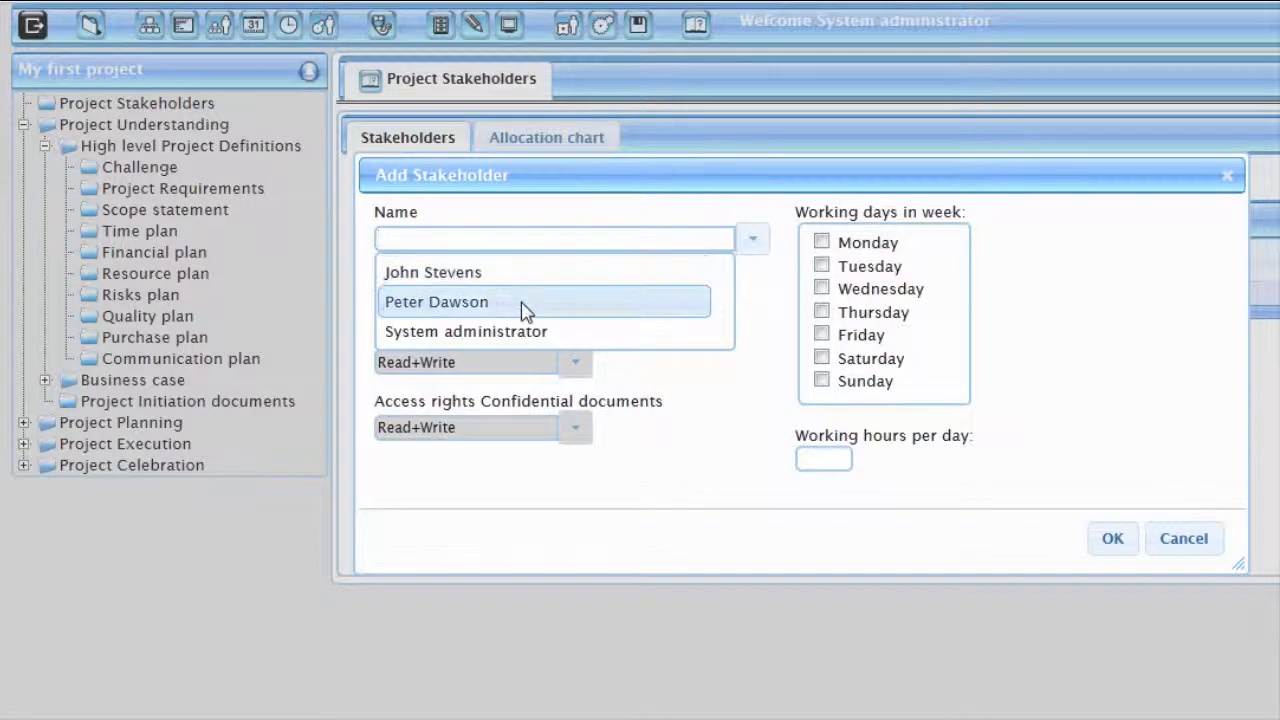
click(513, 272)
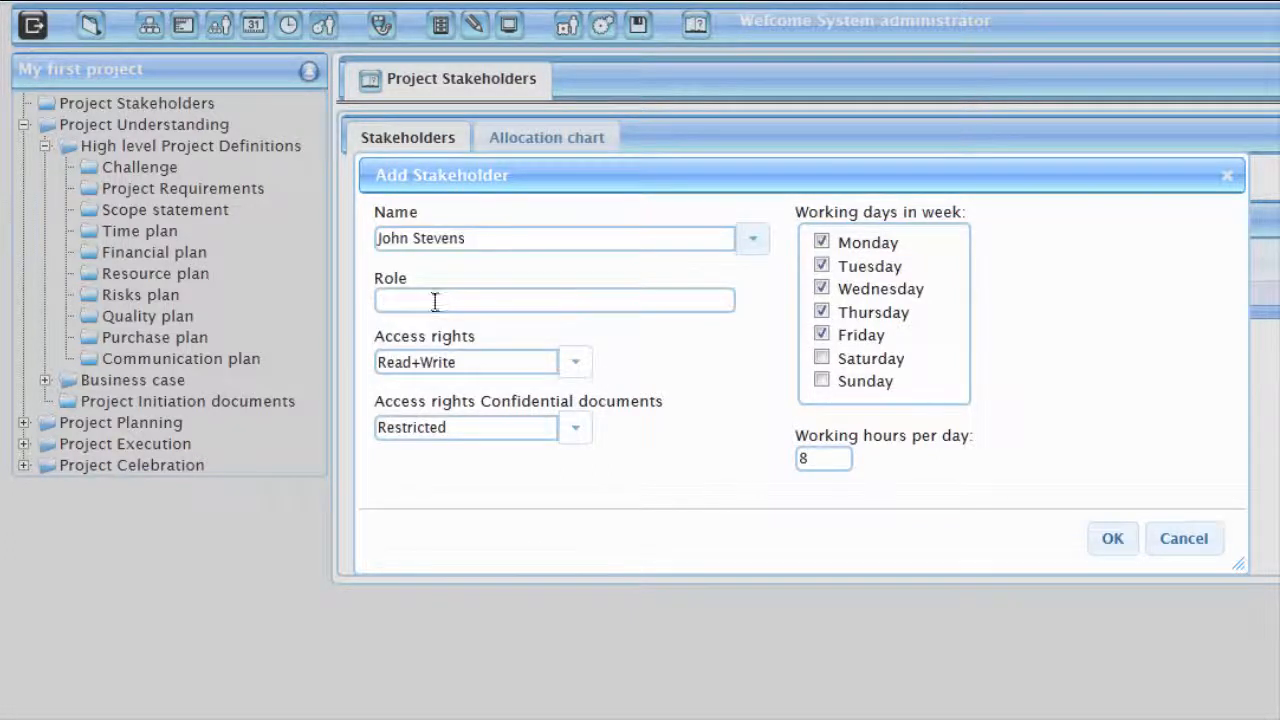
click(405, 293)
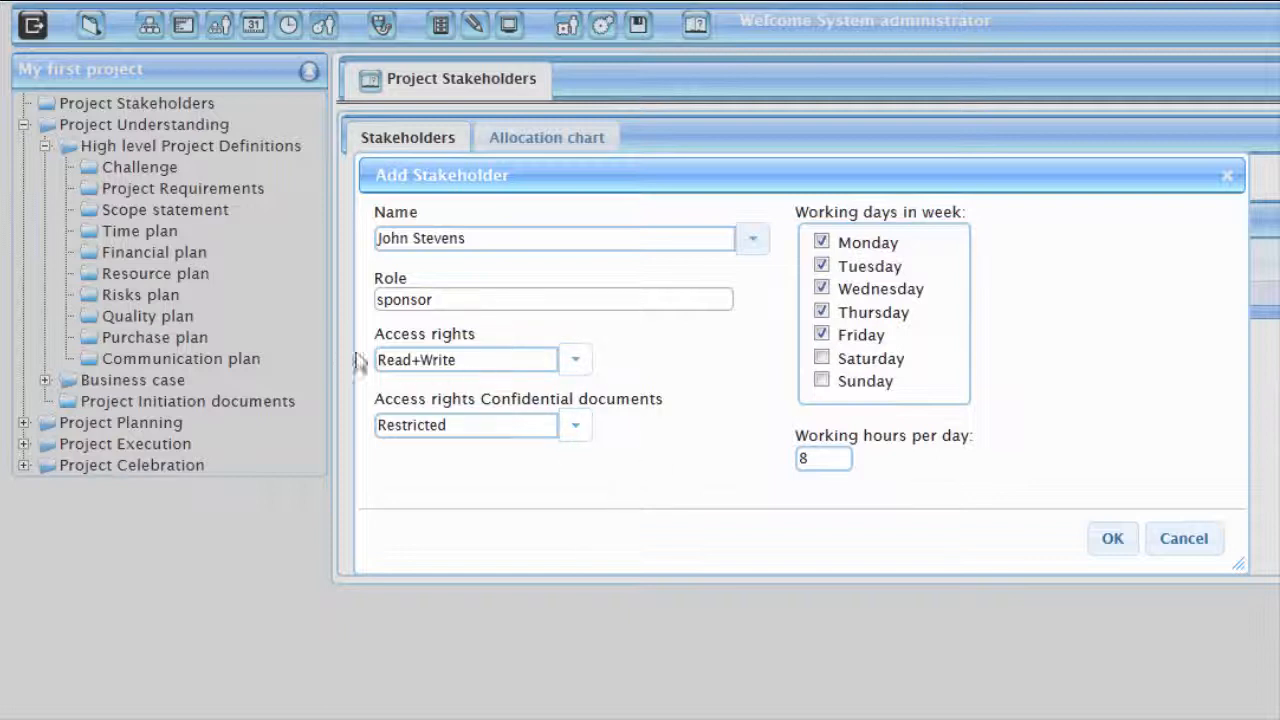
click(575, 430)
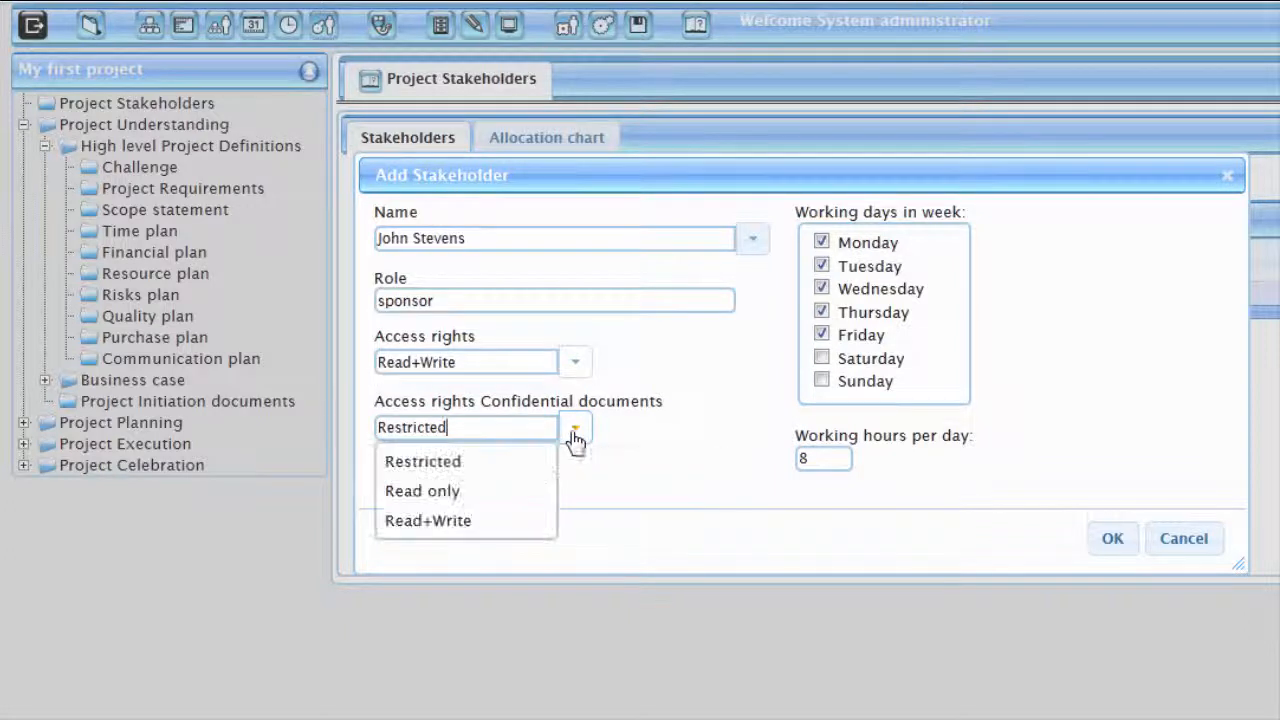
click(462, 524)
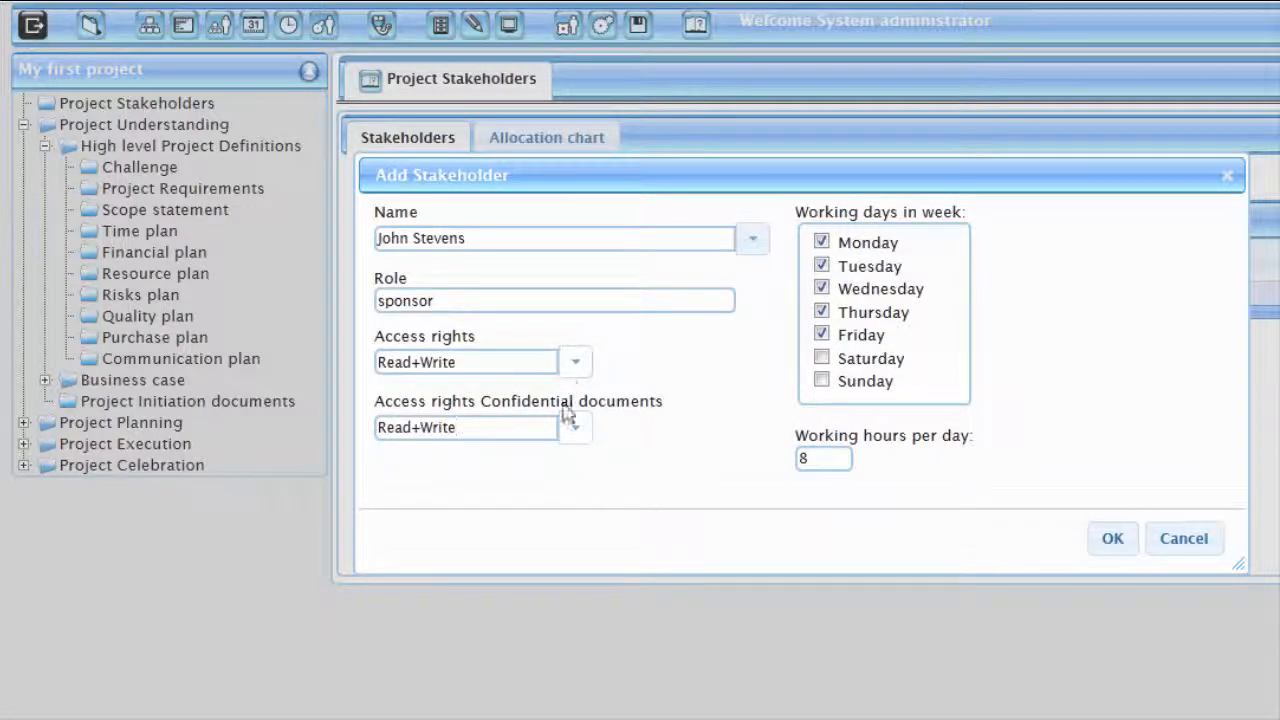
click(1112, 540)
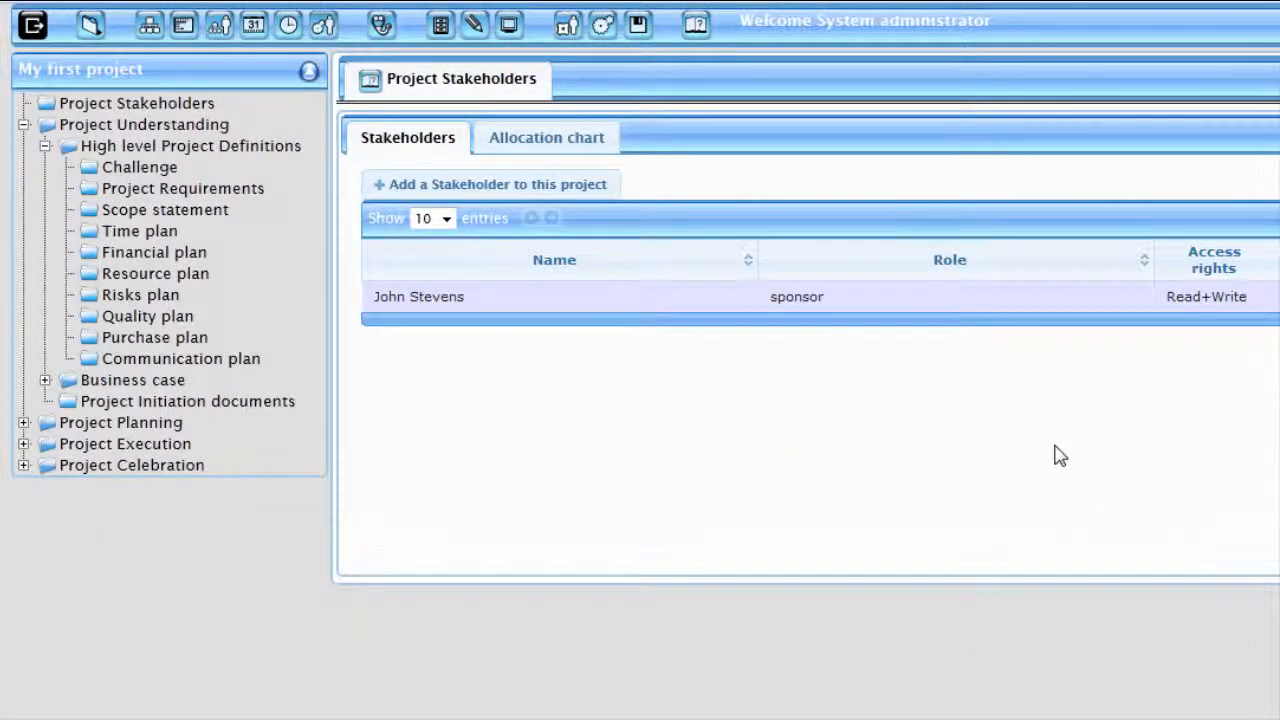
Step: Add the second regular user as a project stakeholder with the role "Team member", keeping the default access rights
click(178, 105)
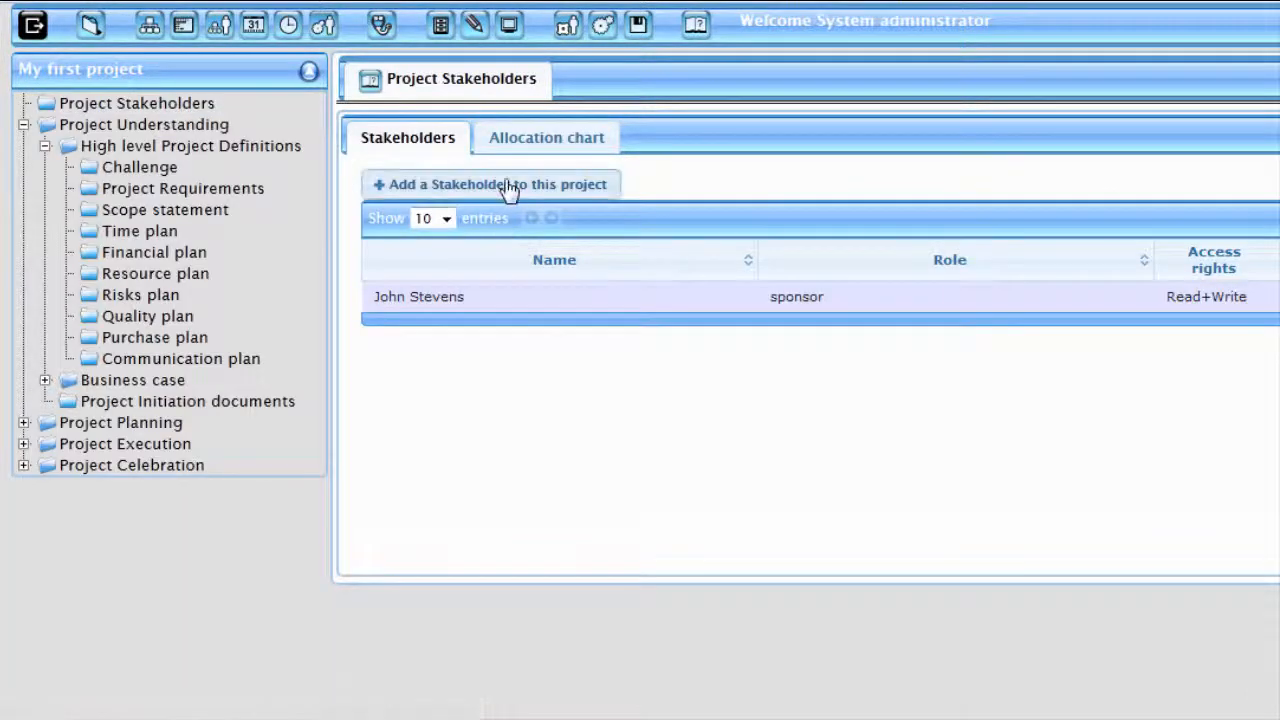
click(507, 185)
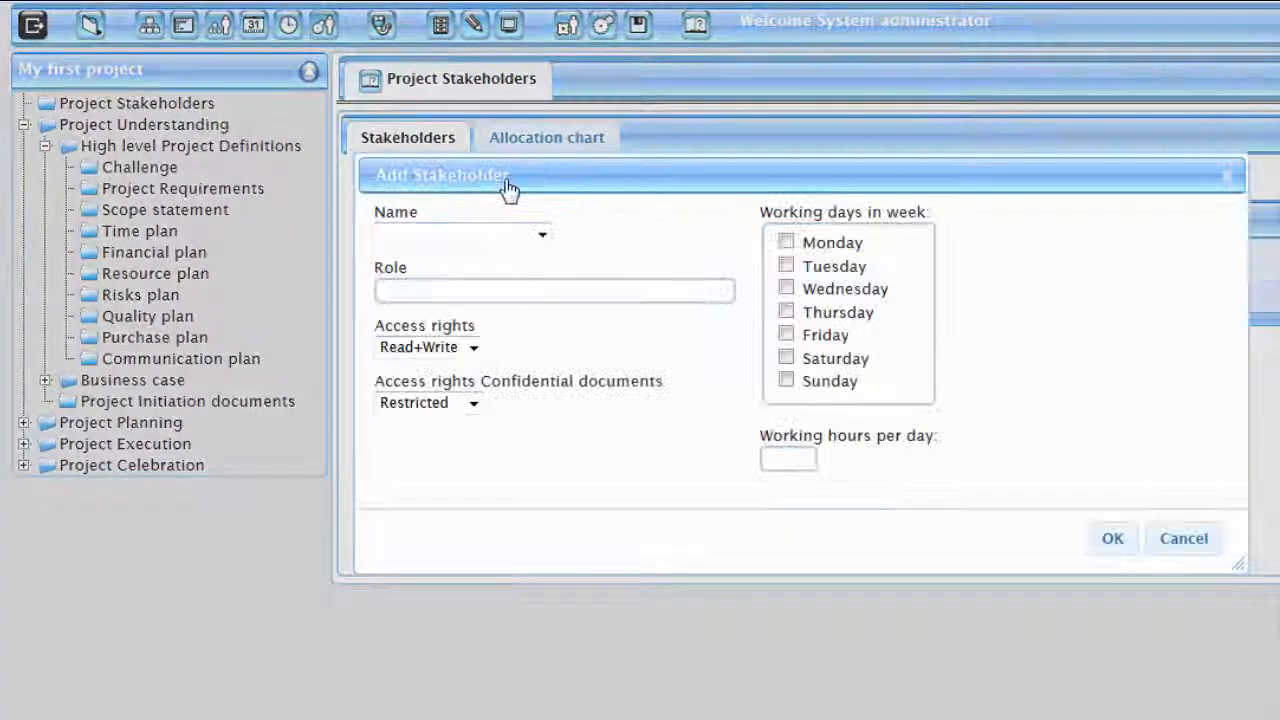
click(753, 239)
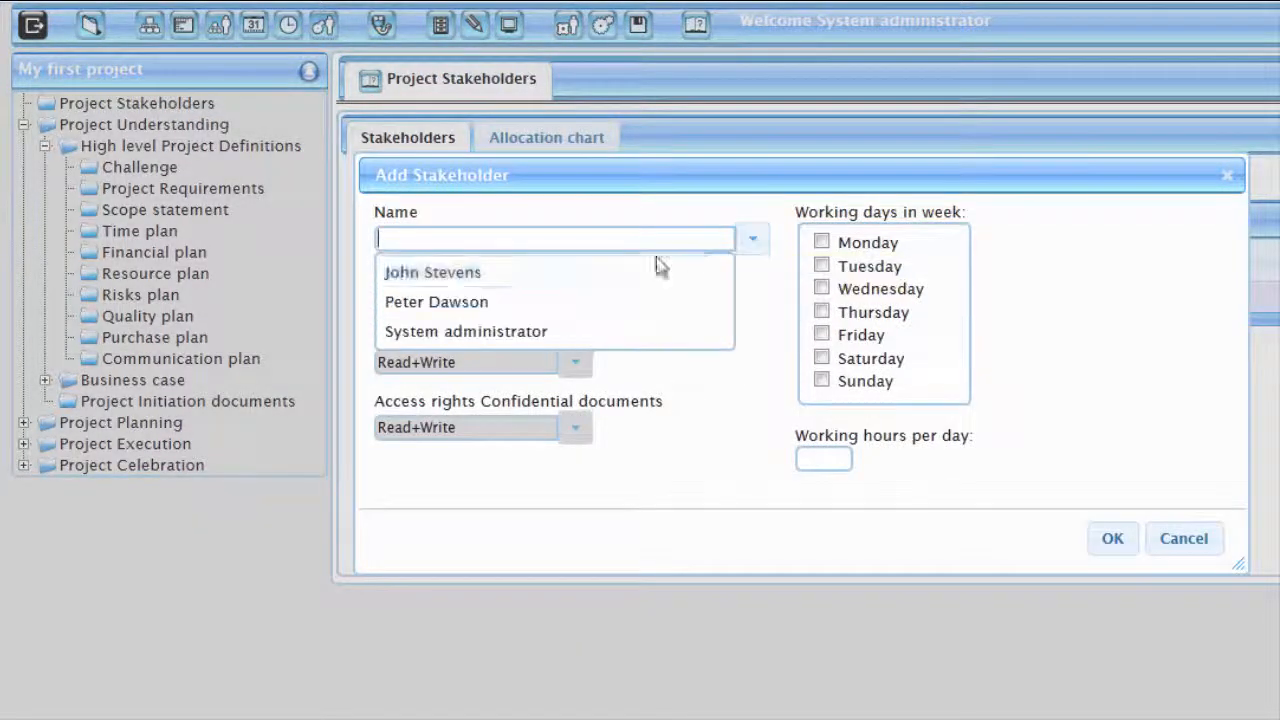
click(412, 306)
click(409, 301)
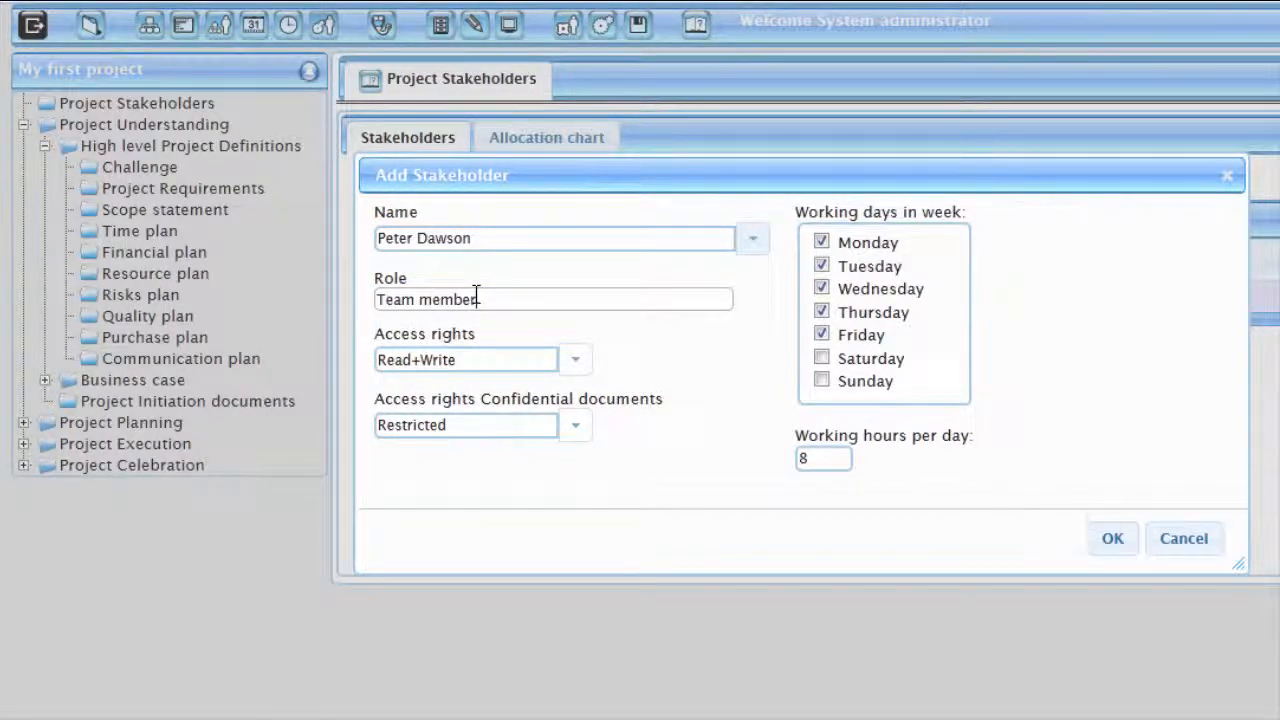
click(1113, 540)
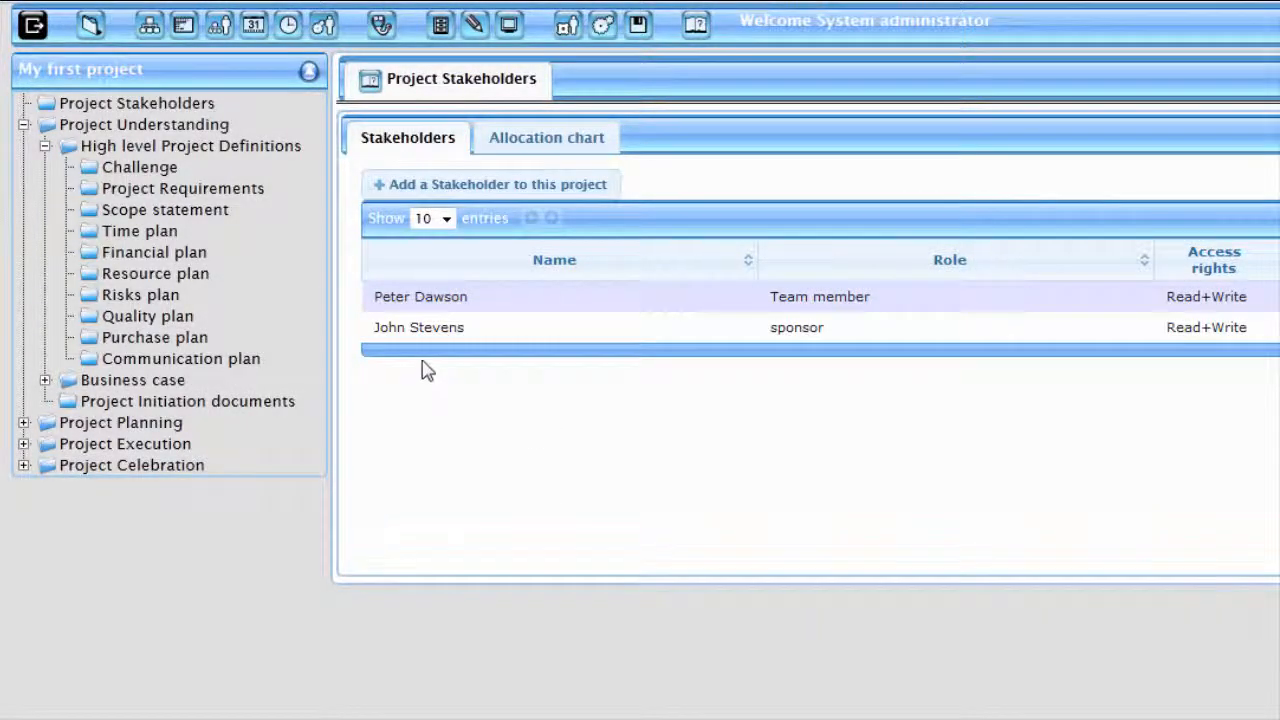
Step: Return to the Project Breakdown Chart with the navigation tree shown and check what the Project Requirements section covers
click(149, 30)
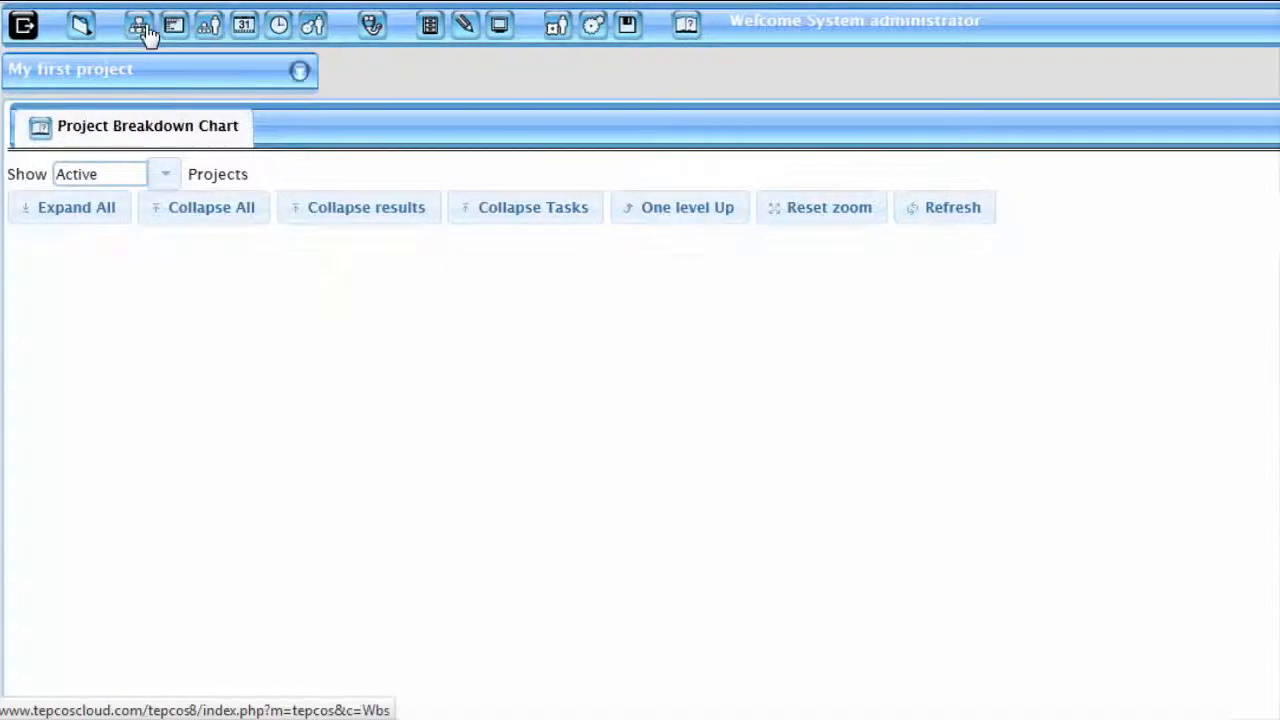
click(300, 72)
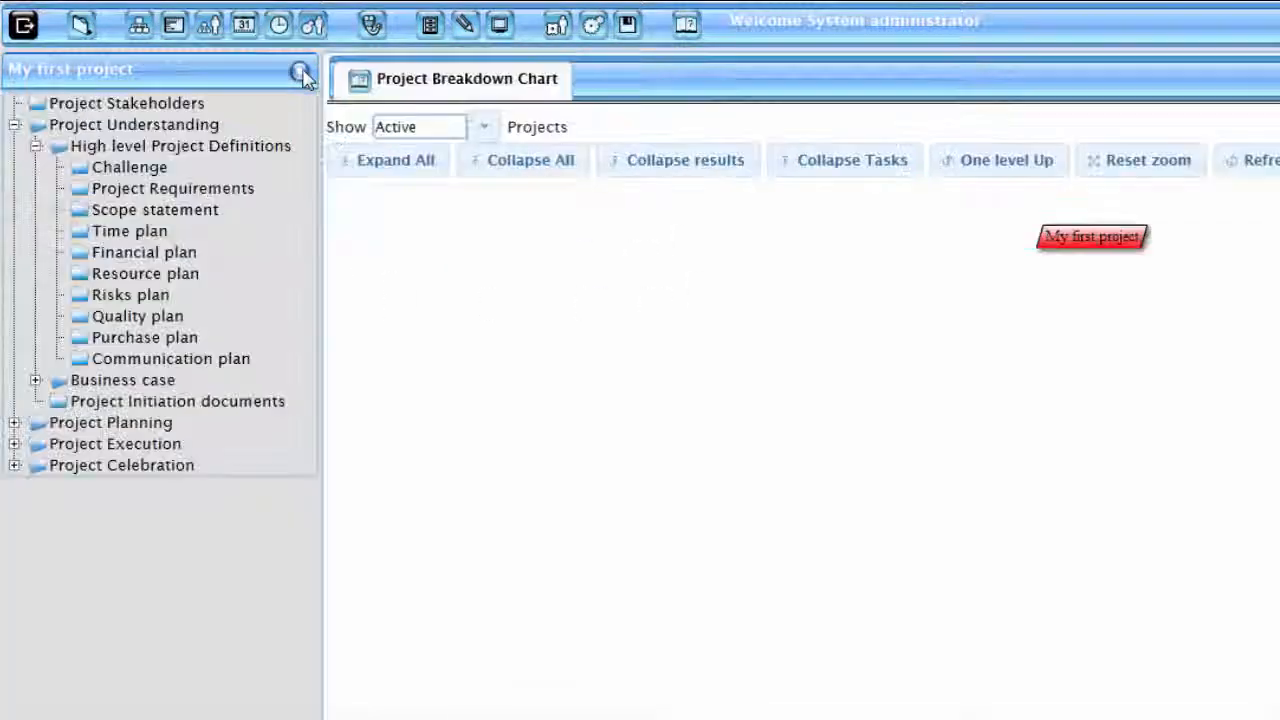
drag(1080, 251, 663, 275)
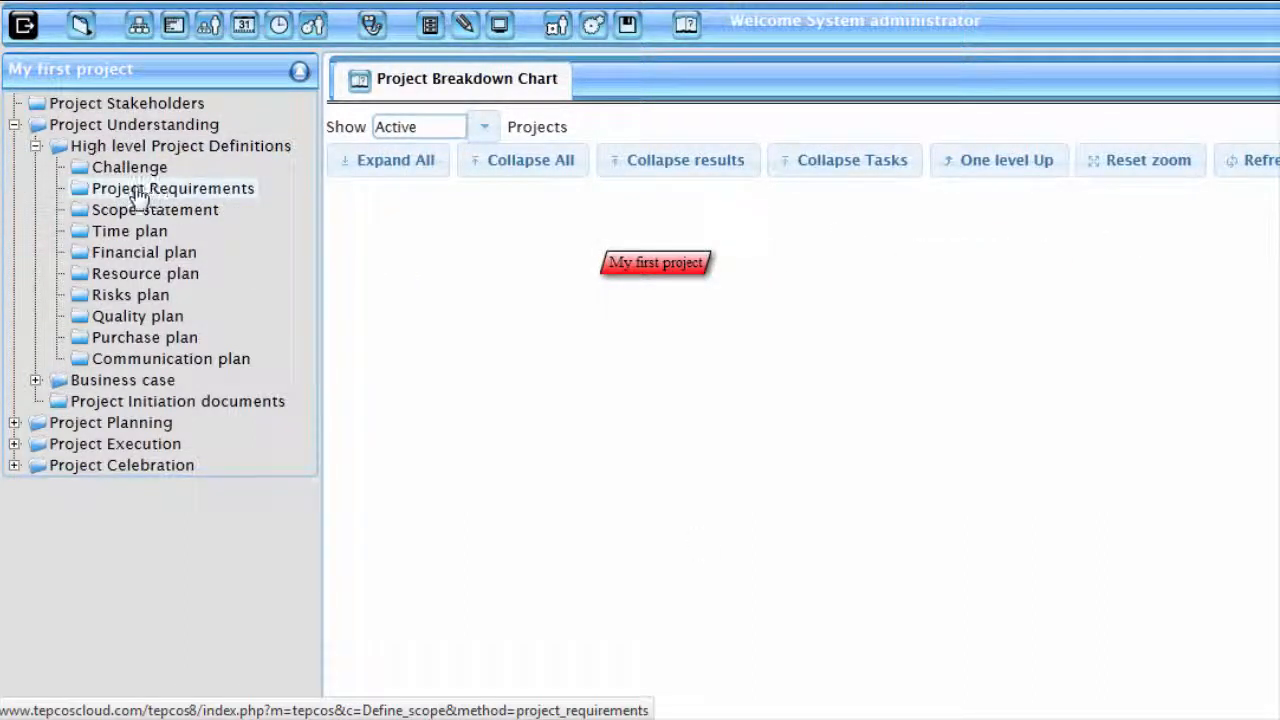
mouse_move(206, 203)
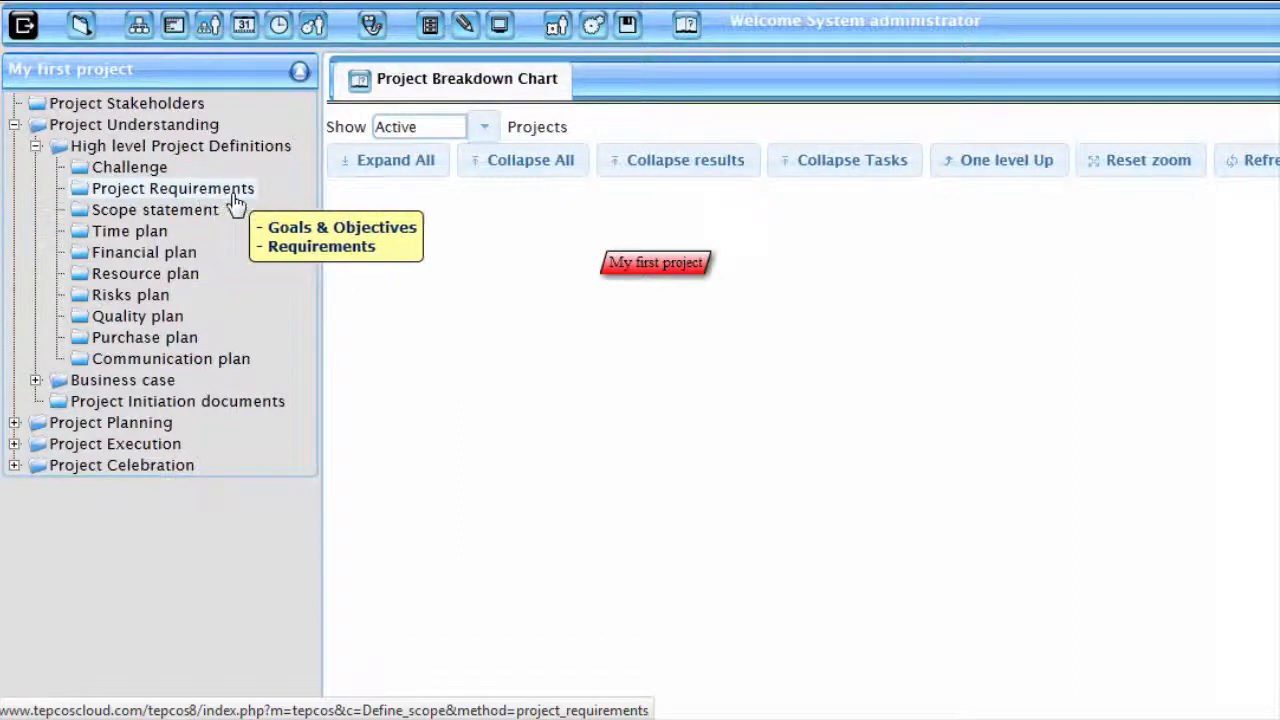